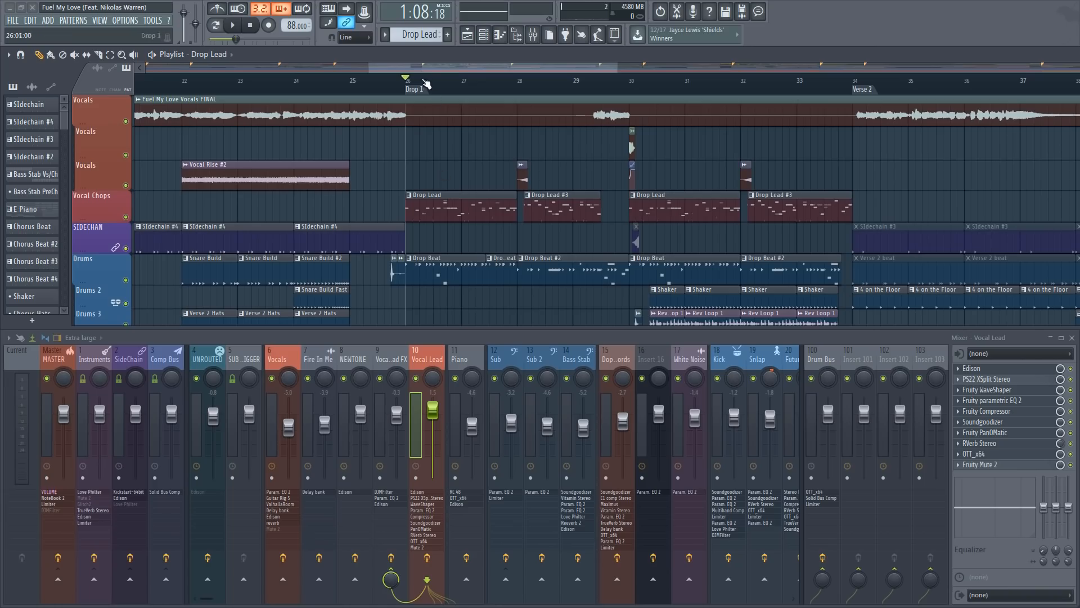
Play the song from the Drop 1 marker to hear the vocal chop lead, then stop playback
{"action": "scroll", "coordinate": [417, 73], "scroll_direction": "up", "scroll_amount": 2}
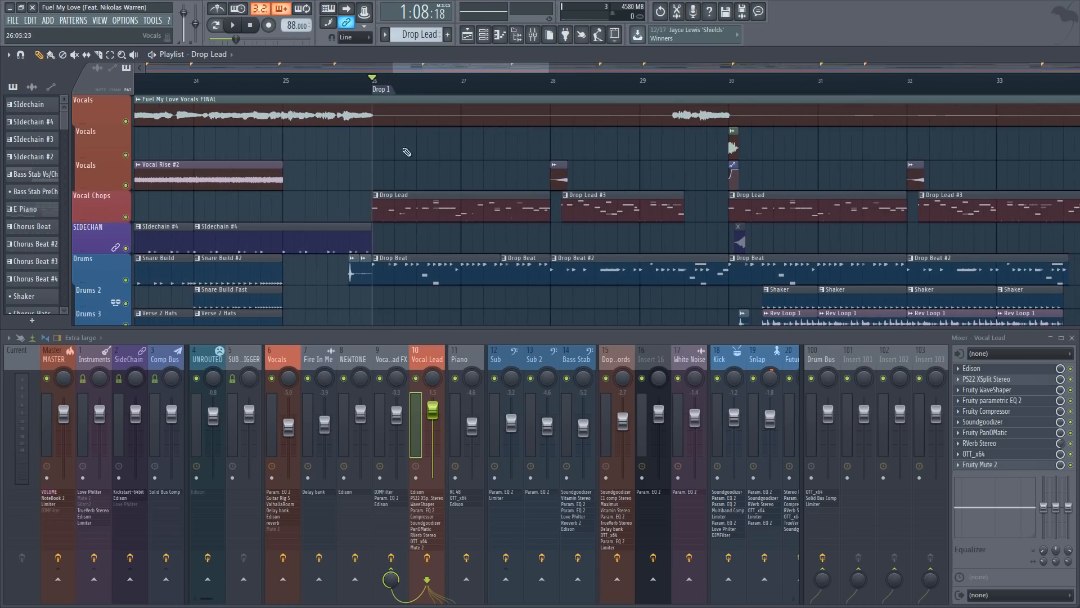
{"action": "key", "text": "space"}
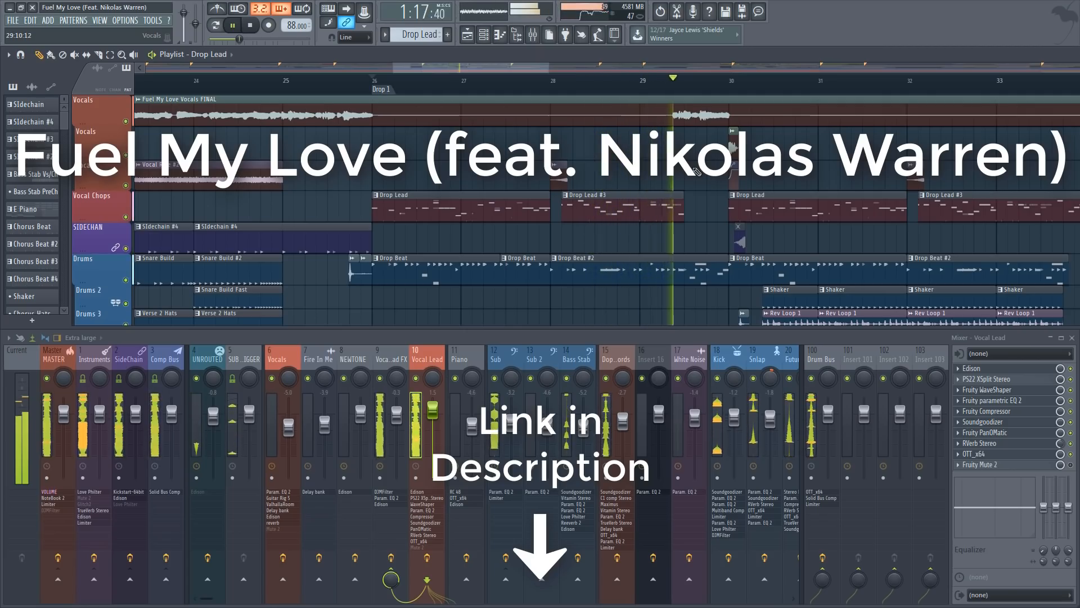
{"action": "key", "text": "space"}
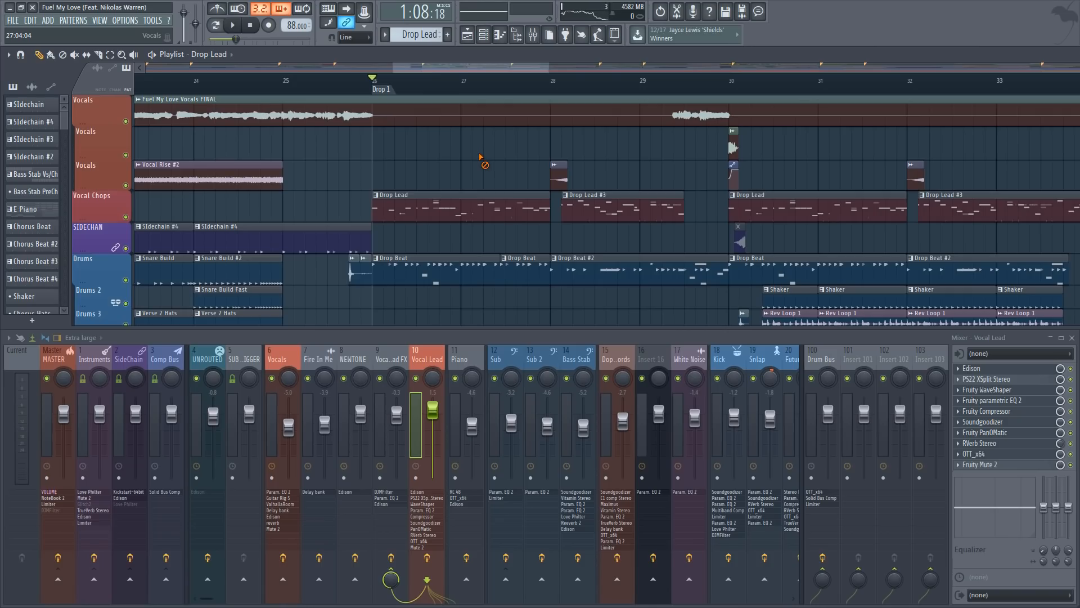
Open the first Drop Lead pattern's channels and show the sample settings of the AIM vocal chop
{"action": "double_click", "coordinate": [448, 217]}
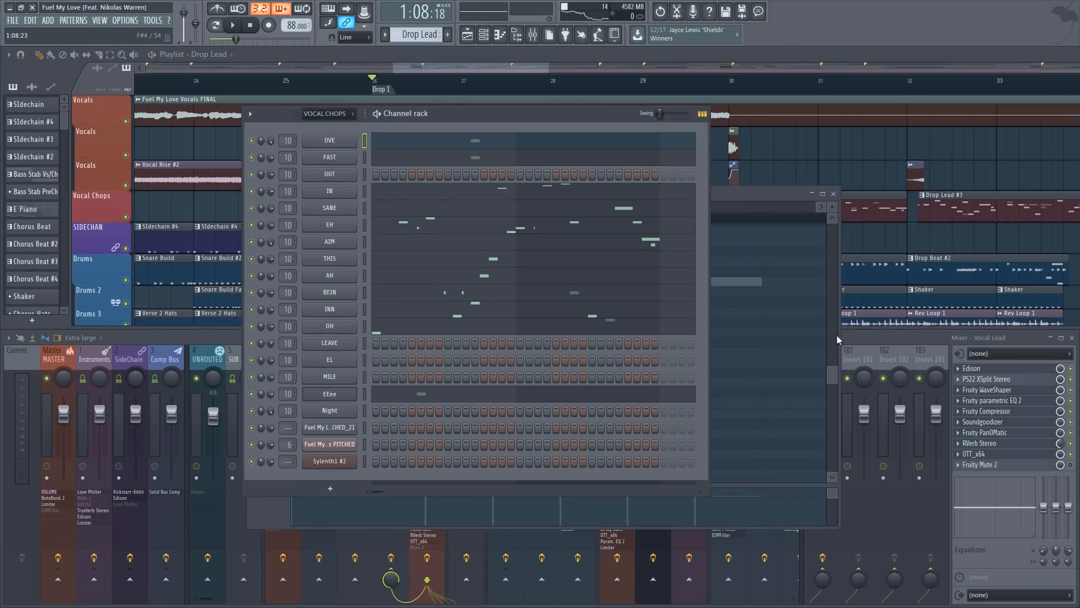
{"action": "left_click_drag", "start_coordinate": [472, 115], "coordinate": [485, 161]}
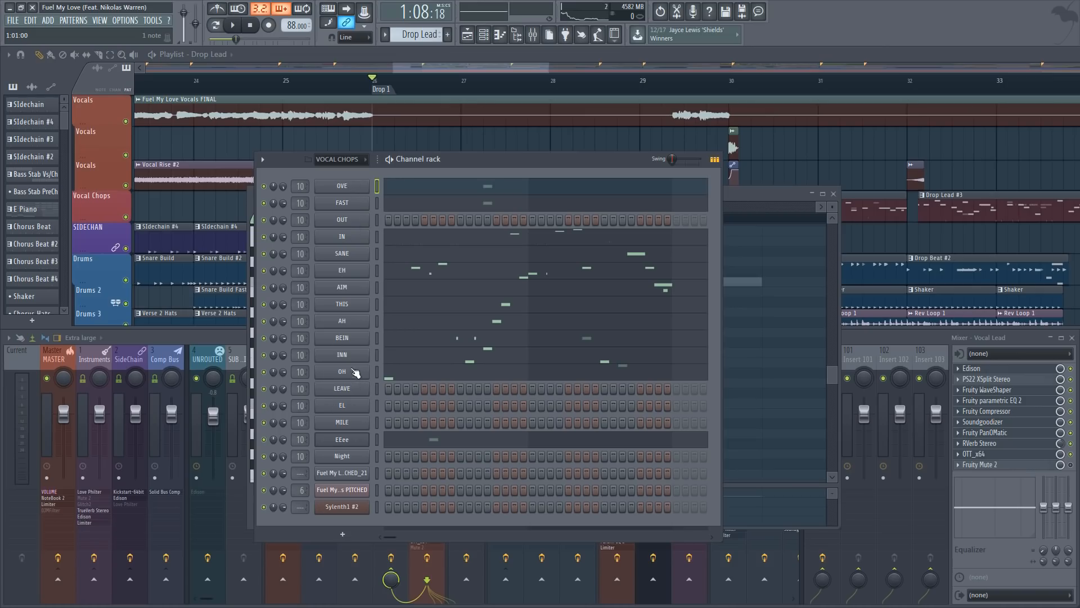
{"action": "left_click", "coordinate": [345, 285]}
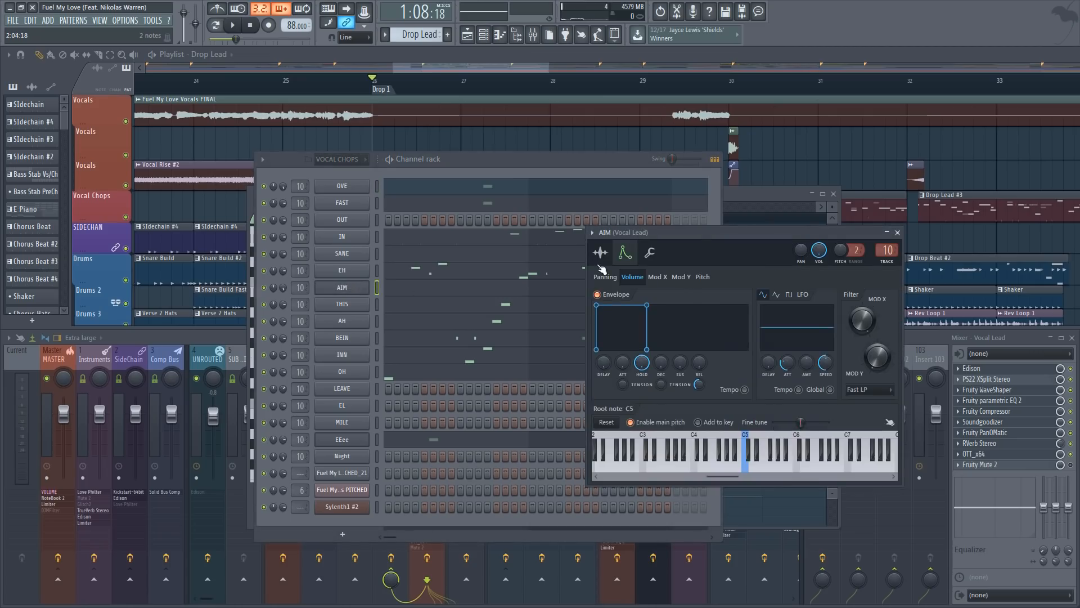
{"action": "left_click", "coordinate": [600, 254]}
Audition the AIM, EH and SANE vocal chops one after another in the channel rack
{"action": "middle_click", "coordinate": [351, 291]}
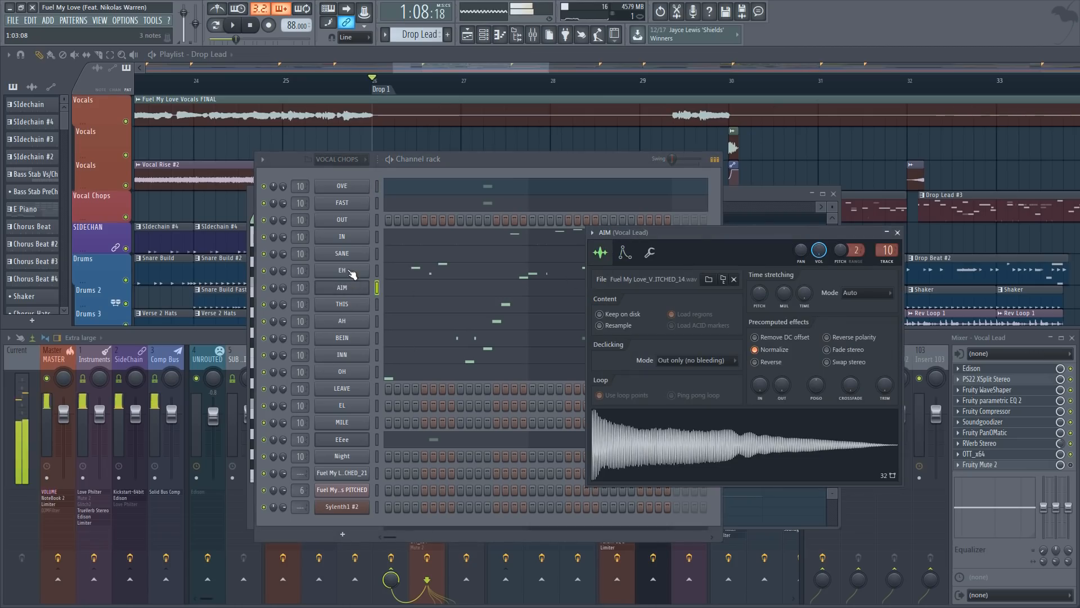
{"action": "middle_click", "coordinate": [351, 271]}
{"action": "middle_click", "coordinate": [352, 257]}
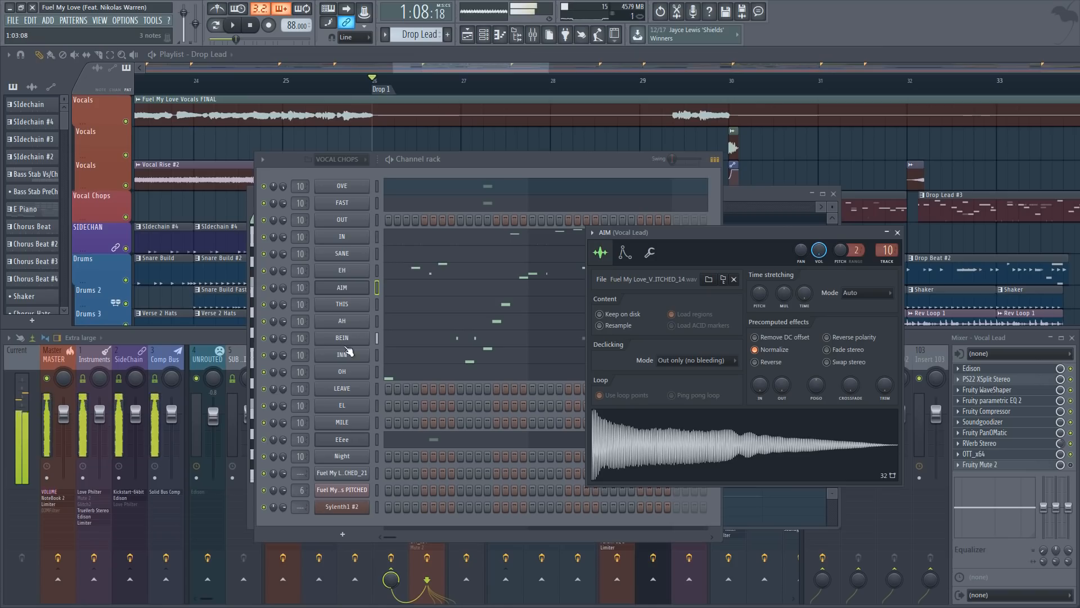
Open the Edison editor on the NEWTONE mixer track to display the whole pitched vocal recording
{"action": "left_click", "coordinate": [920, 342]}
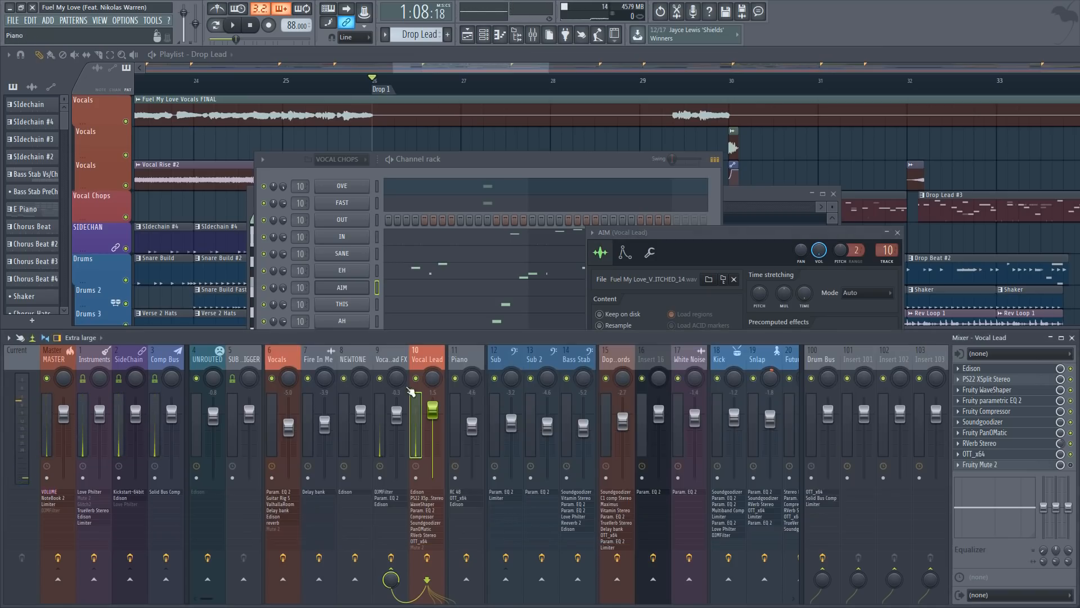
{"action": "left_click", "coordinate": [354, 373]}
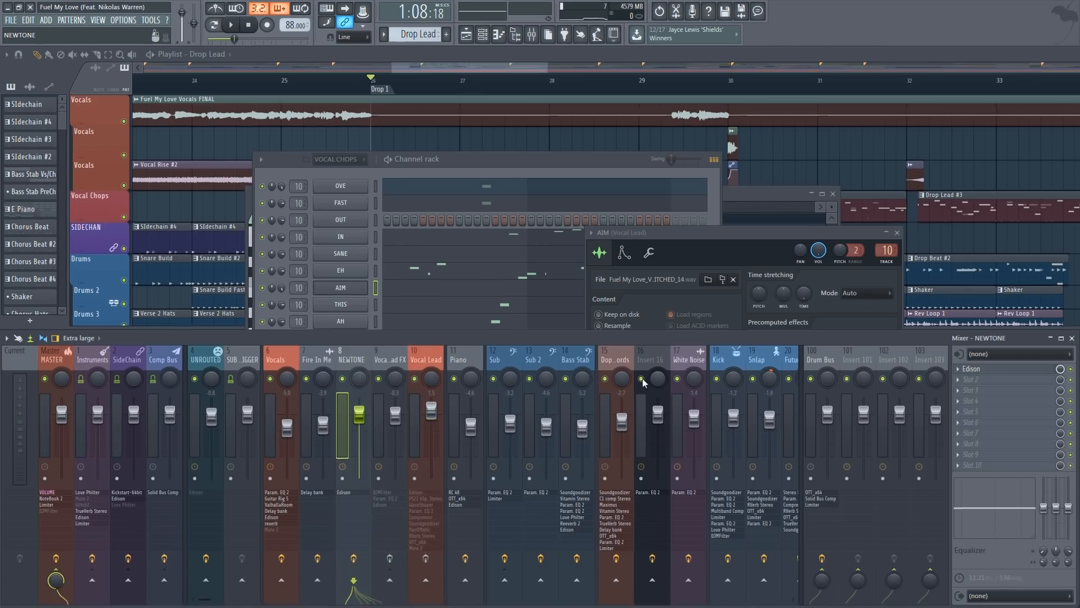
{"action": "left_click", "coordinate": [987, 369]}
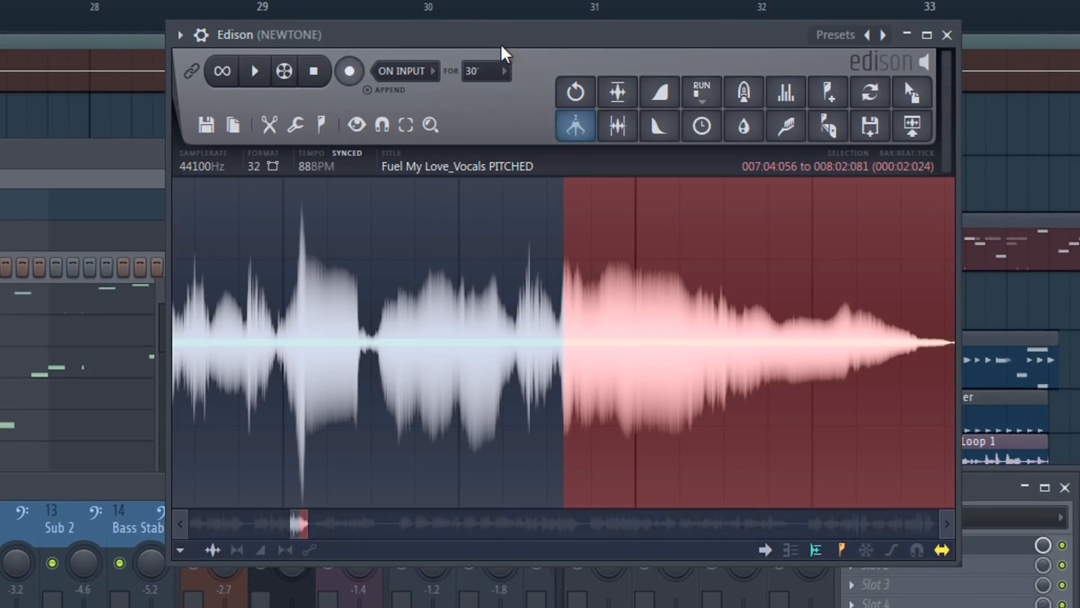
{"action": "left_click_drag", "start_coordinate": [500, 43], "coordinate": [491, 39]}
{"action": "scroll", "coordinate": [483, 308], "scroll_direction": "down", "scroll_amount": 5}
{"action": "scroll", "coordinate": [578, 330], "scroll_direction": "down", "scroll_amount": 6}
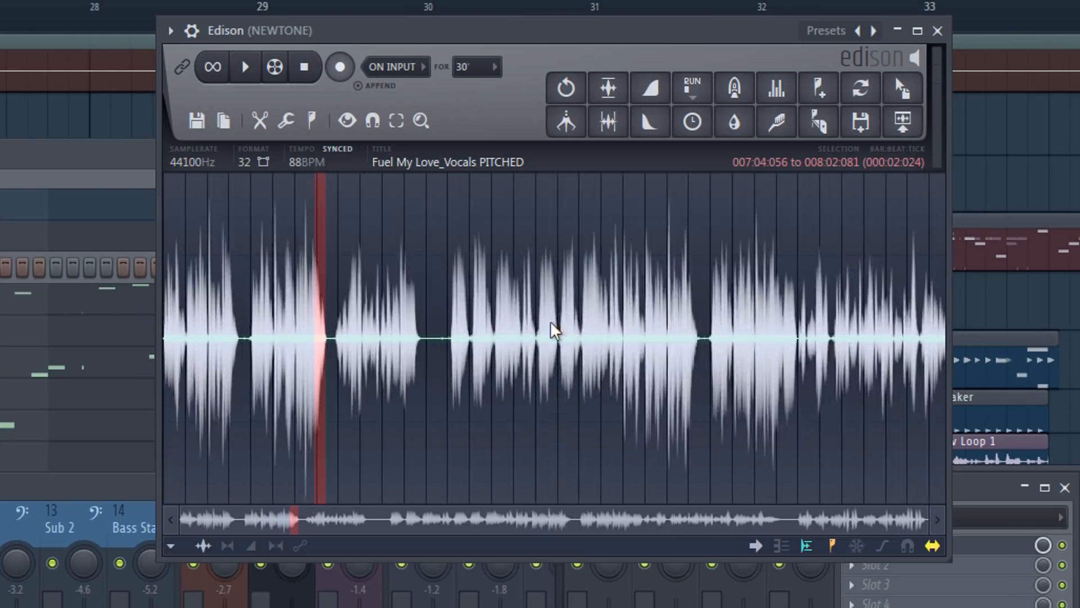
Select the vocals from 005:04:037 to 035:04:000 and preview them, restarting at 007:01:016 and 014:04:086
{"action": "left_click_drag", "start_coordinate": [278, 342], "coordinate": [743, 385]}
{"action": "key", "text": "space"}
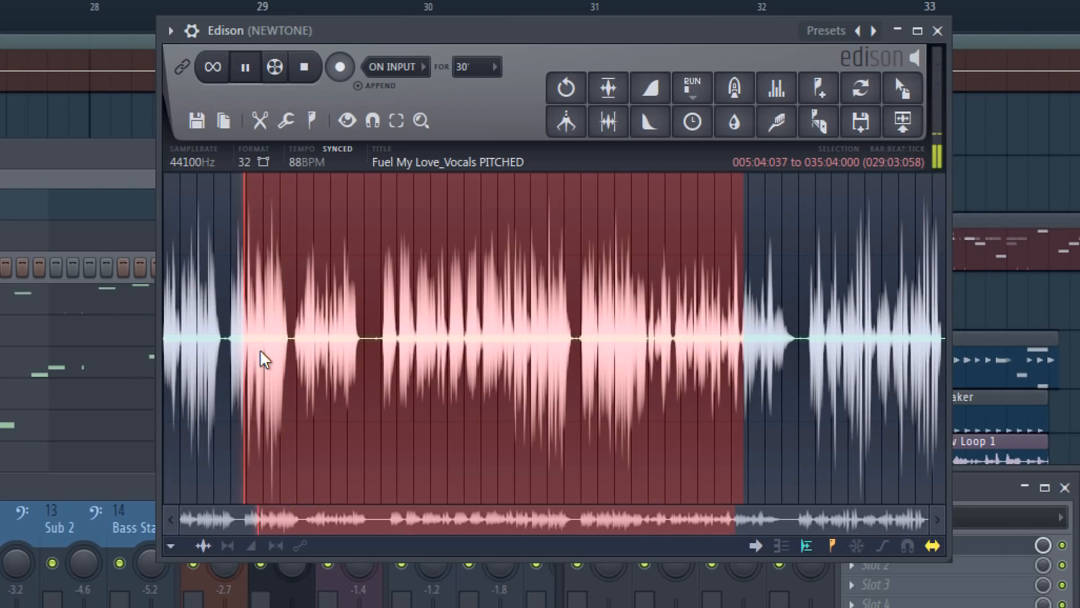
{"action": "right_click", "coordinate": [264, 350]}
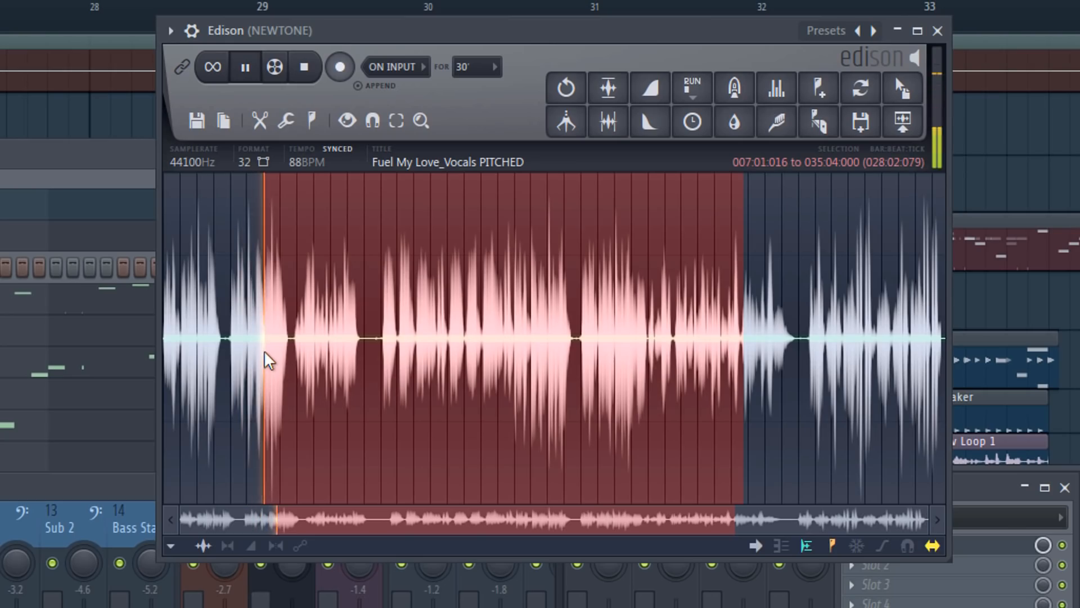
{"action": "right_click", "coordinate": [396, 356]}
{"action": "scroll", "coordinate": [444, 352], "scroll_direction": "up", "scroll_amount": 2}
{"action": "scroll", "coordinate": [443, 349], "scroll_direction": "down", "scroll_amount": 2}
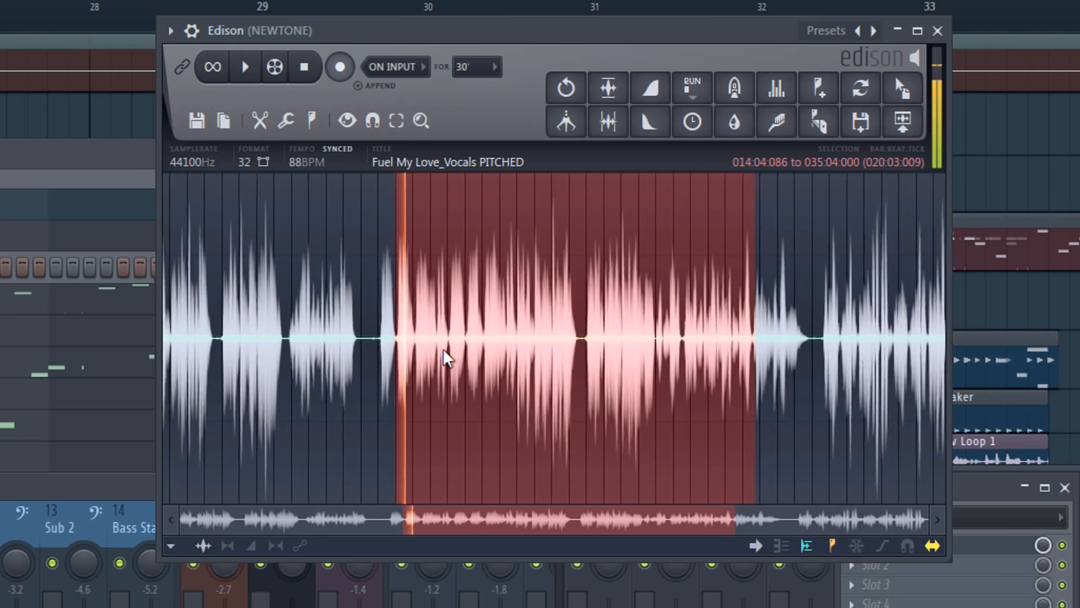
{"action": "key", "text": "space"}
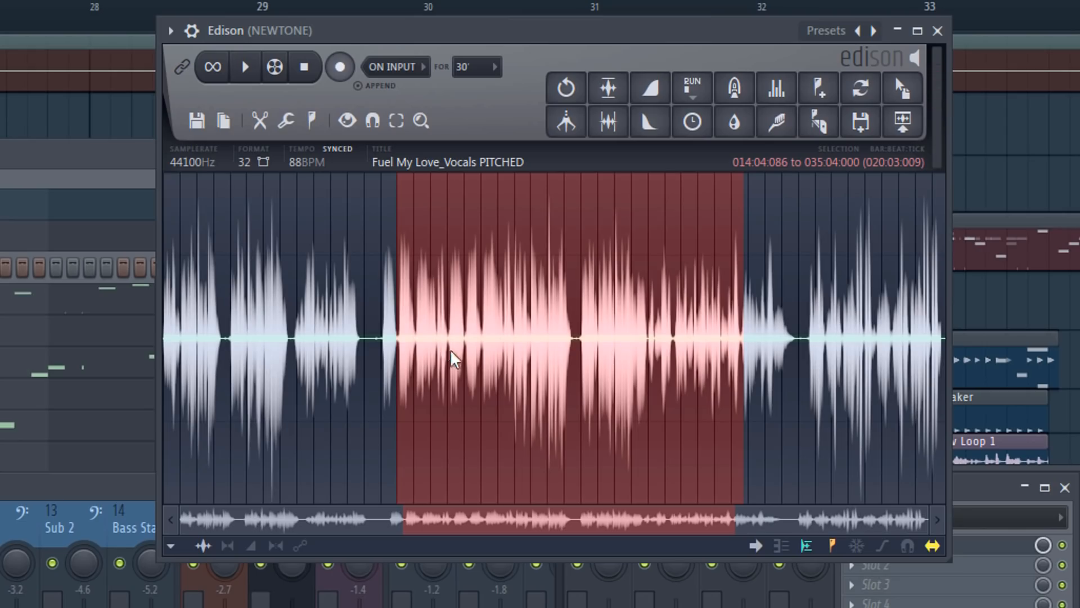
Move the selection start to 007:04:062, at the onset of the sustained syllable, auditioning it repeatedly
{"action": "right_click", "coordinate": [234, 352]}
{"action": "right_click", "coordinate": [194, 346]}
{"action": "key", "text": "space"}
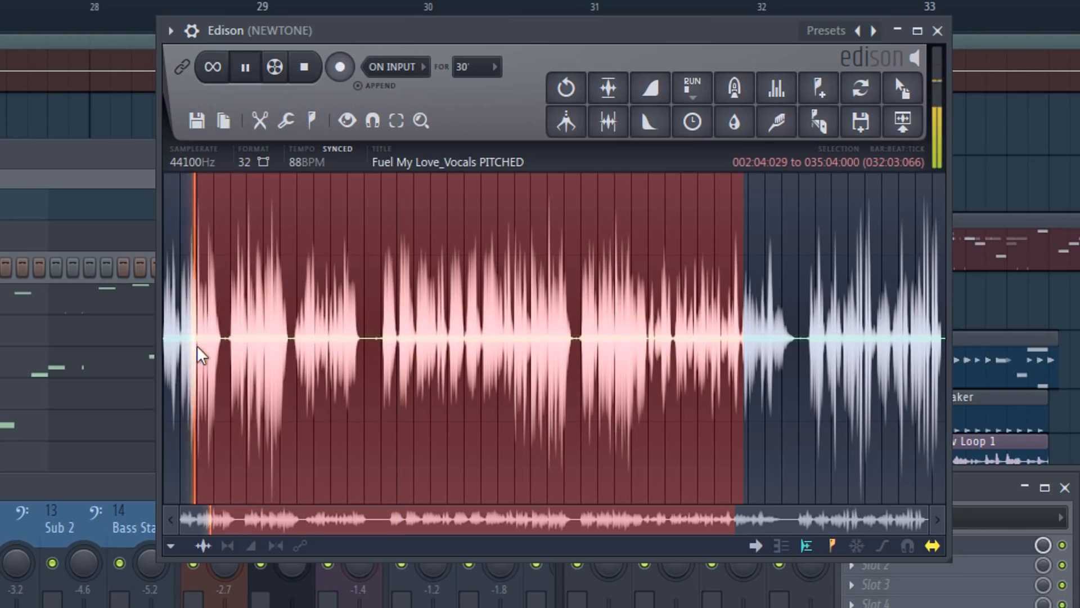
{"action": "right_click", "coordinate": [235, 350]}
{"action": "left_click_drag", "start_coordinate": [237, 350], "coordinate": [251, 377]}
{"action": "scroll", "coordinate": [284, 361], "scroll_direction": "up", "scroll_amount": 4}
{"action": "scroll", "coordinate": [247, 371], "scroll_direction": "up", "scroll_amount": 1}
{"action": "scroll", "coordinate": [309, 369], "scroll_direction": "up", "scroll_amount": 4}
{"action": "key", "text": "space"}
{"action": "key", "text": "space"}
{"action": "key", "text": "space"}
{"action": "key", "text": "space"}
{"action": "key", "text": "space"}
{"action": "key", "text": "space"}
Pull the selection's end back to 008:02:094, just after the syllable fades out, and preview the selected chop
{"action": "key", "text": "space"}
{"action": "scroll", "coordinate": [639, 337], "scroll_direction": "down", "scroll_amount": 8}
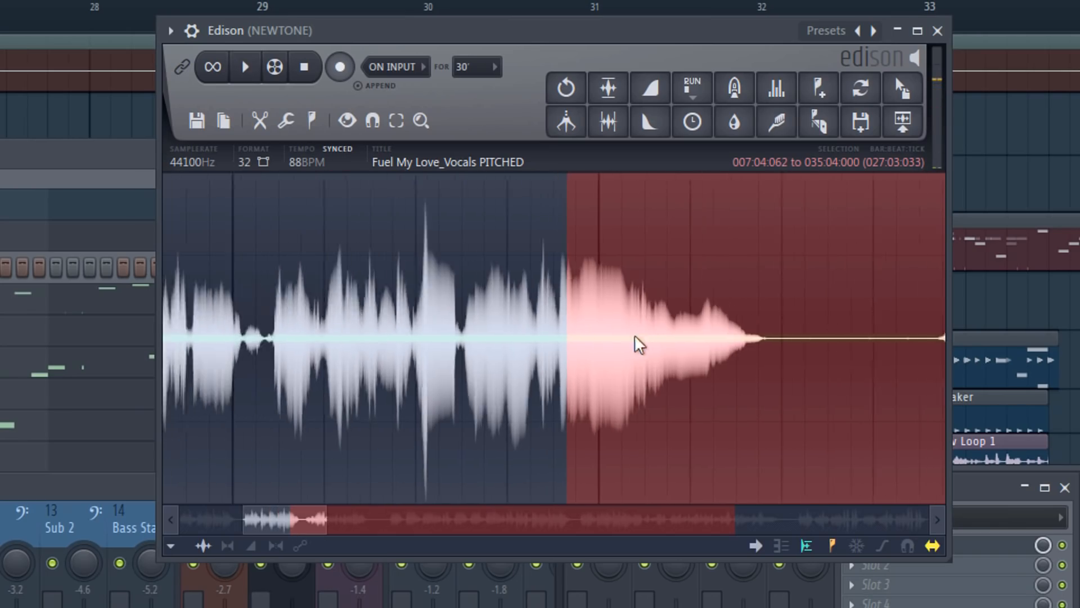
{"action": "left_click_drag", "start_coordinate": [706, 337], "coordinate": [309, 364]}
{"action": "scroll", "coordinate": [294, 351], "scroll_direction": "up", "scroll_amount": 8}
{"action": "key", "text": "space"}
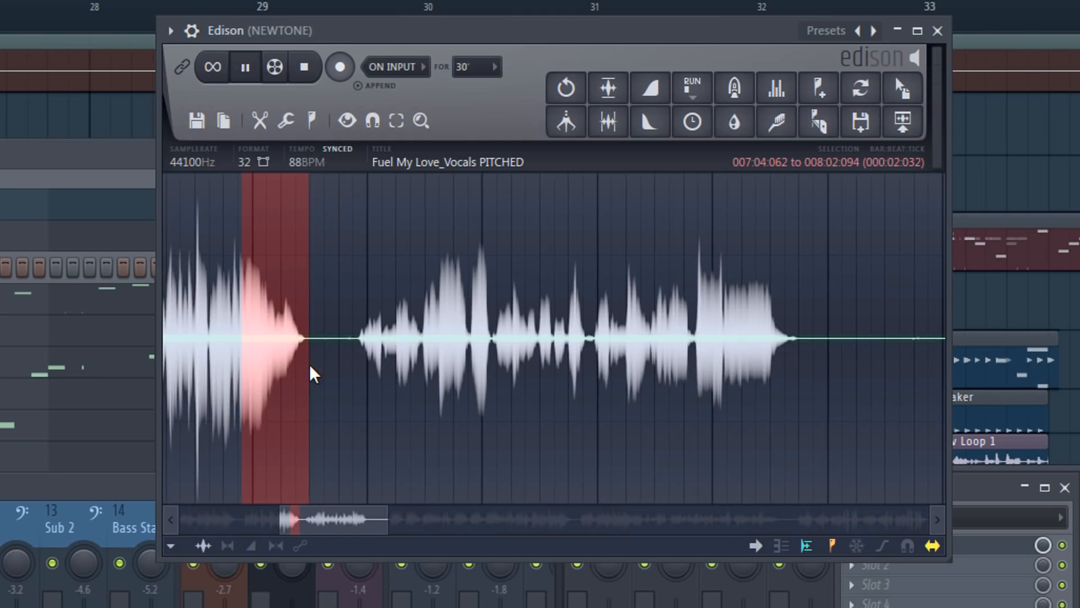
{"action": "scroll", "coordinate": [240, 367], "scroll_direction": "up", "scroll_amount": 4}
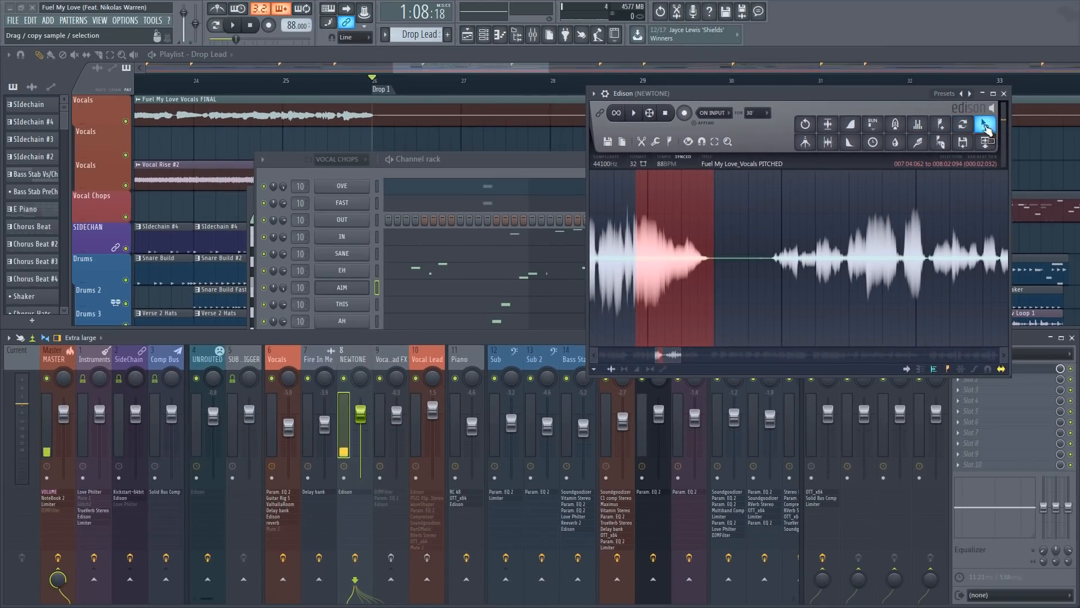
Place the selected vocal chop as a new sampler channel below AIM, open its settings and close Edison
{"action": "left_click_drag", "start_coordinate": [986, 129], "coordinate": [362, 306]}
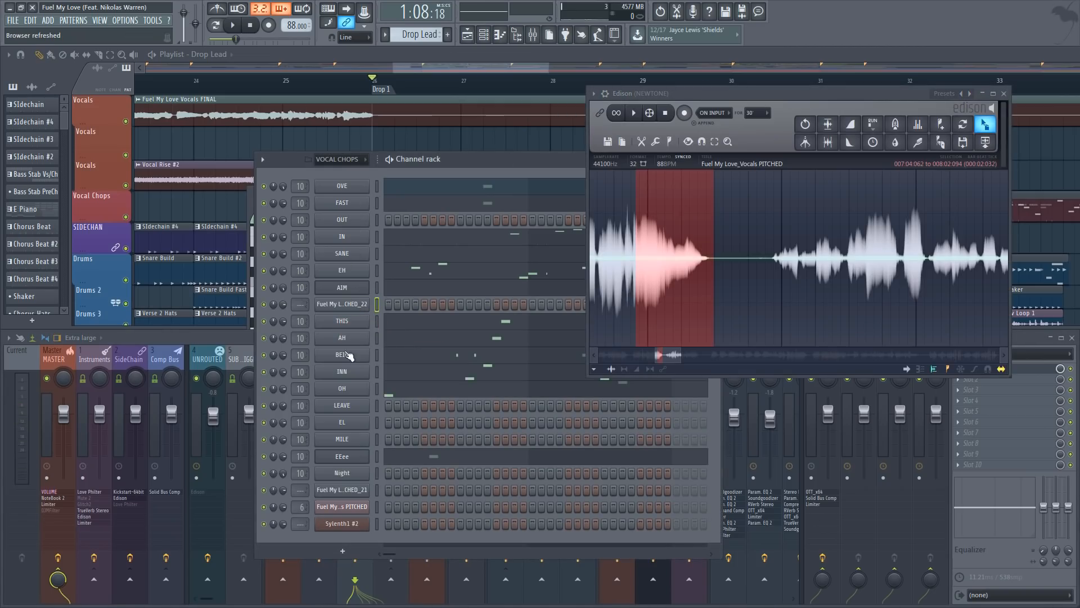
{"action": "left_click", "coordinate": [347, 305]}
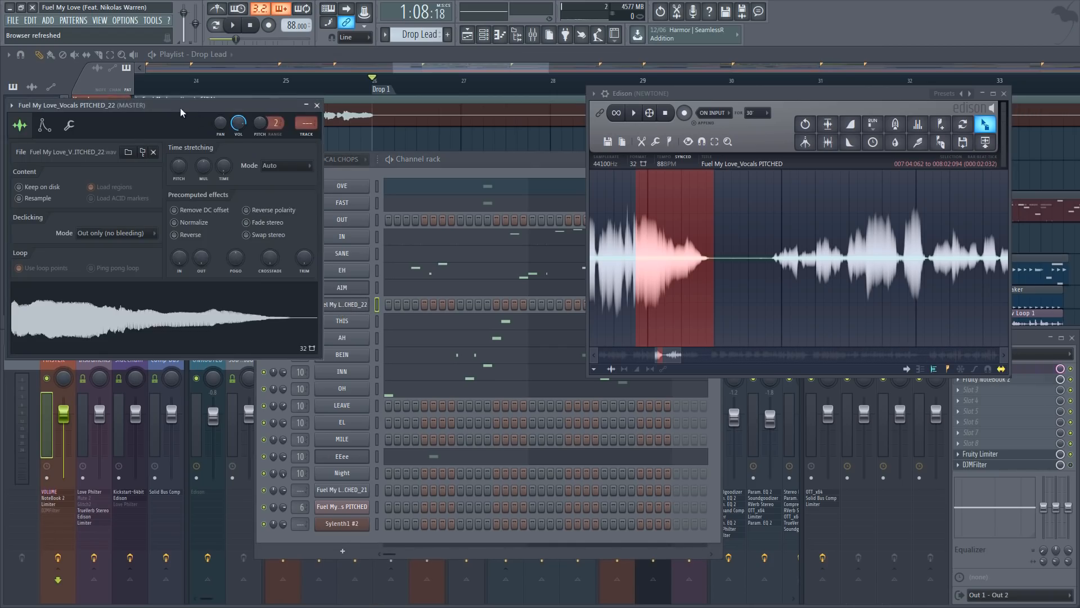
{"action": "left_click_drag", "start_coordinate": [180, 107], "coordinate": [535, 157]}
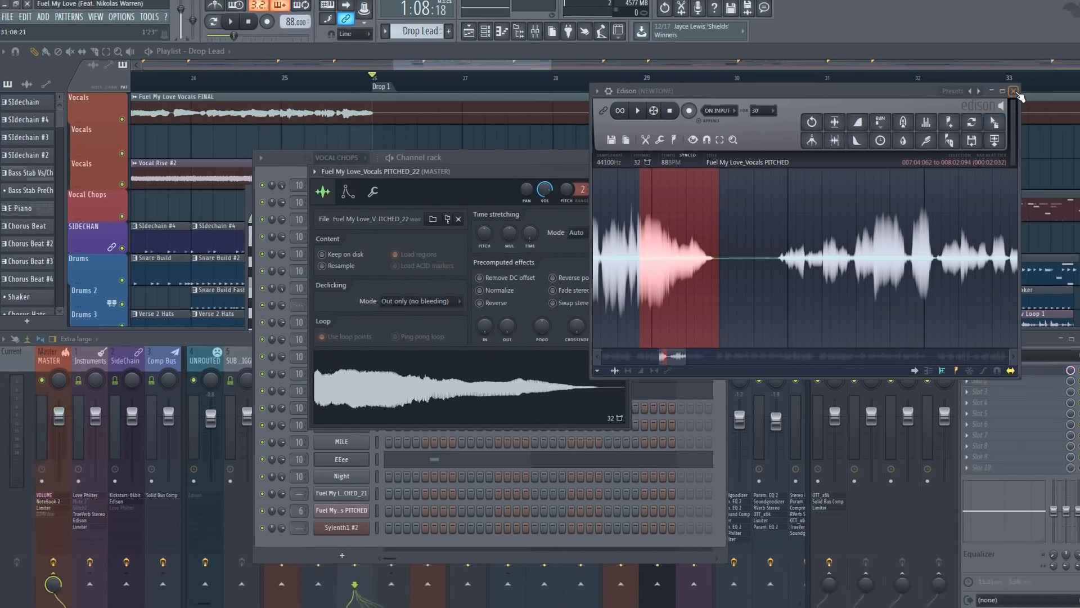
{"action": "left_click", "coordinate": [1004, 94]}
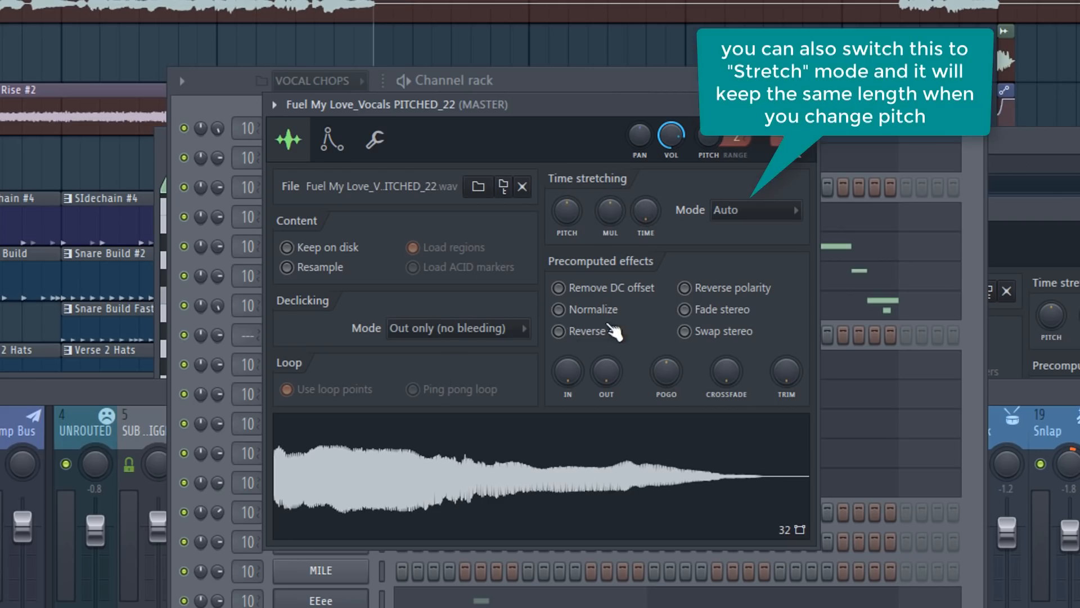
Normalize the new chop and enable its volume envelope with zero attack, full hold and lowered decay, sustain and release
{"action": "left_click", "coordinate": [567, 314]}
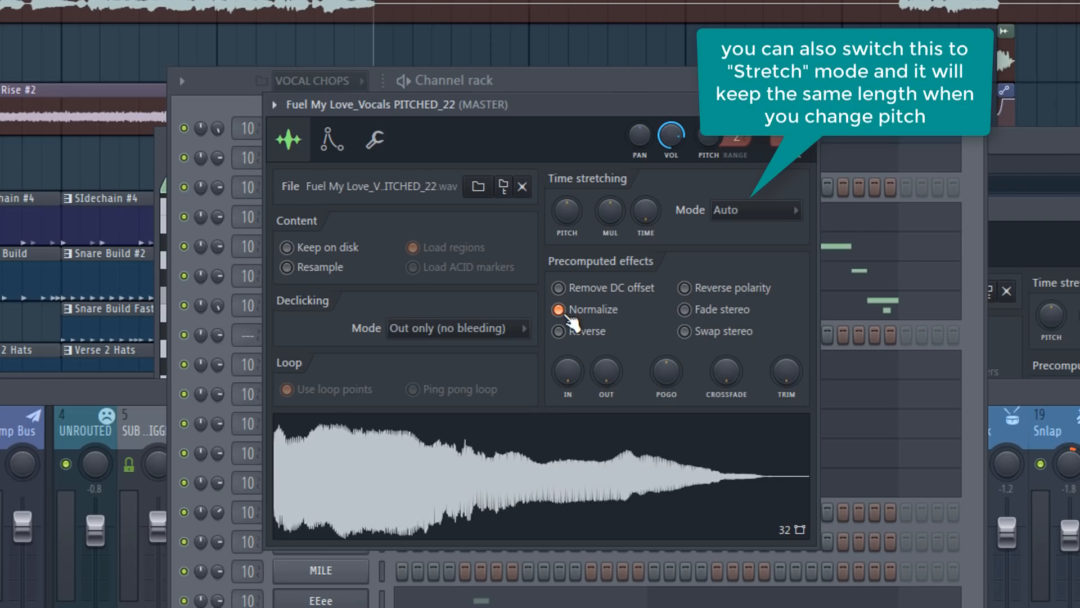
{"action": "left_click", "coordinate": [330, 142]}
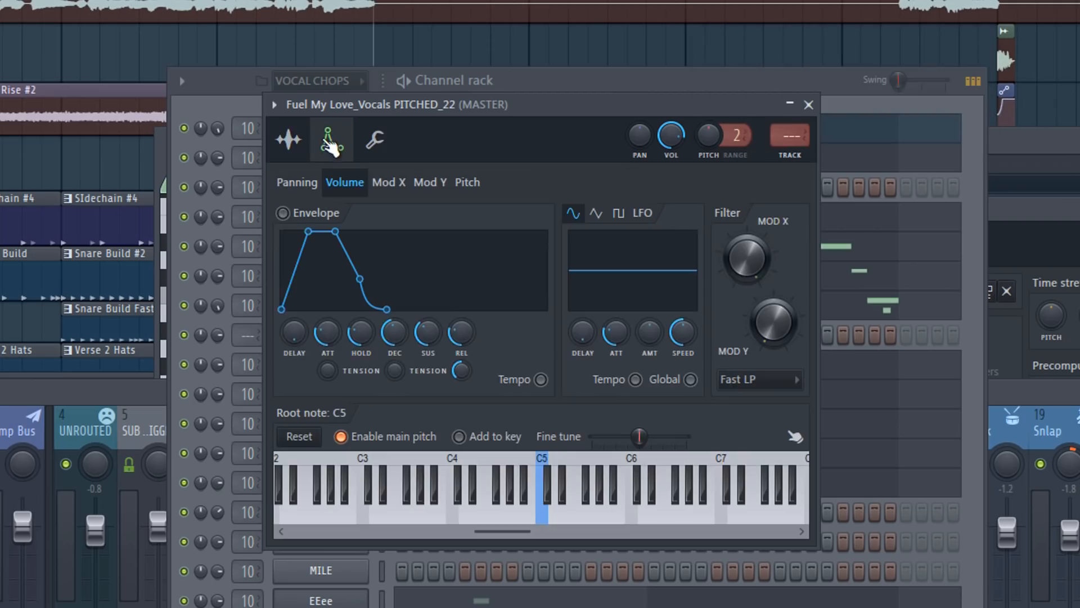
{"action": "left_click", "coordinate": [283, 213]}
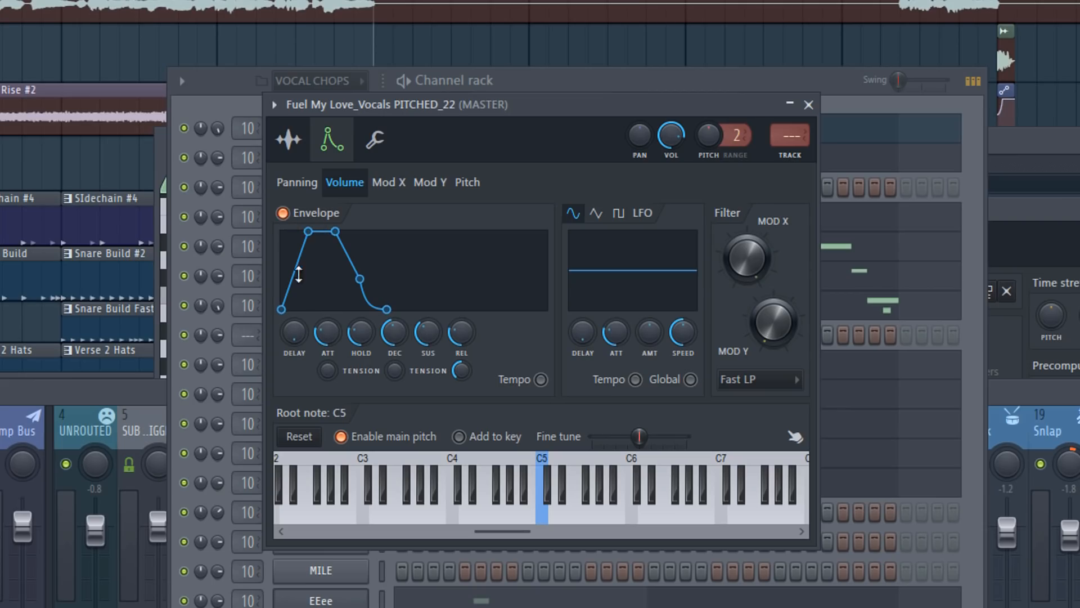
{"action": "left_click_drag", "start_coordinate": [323, 336], "coordinate": [360, 293]}
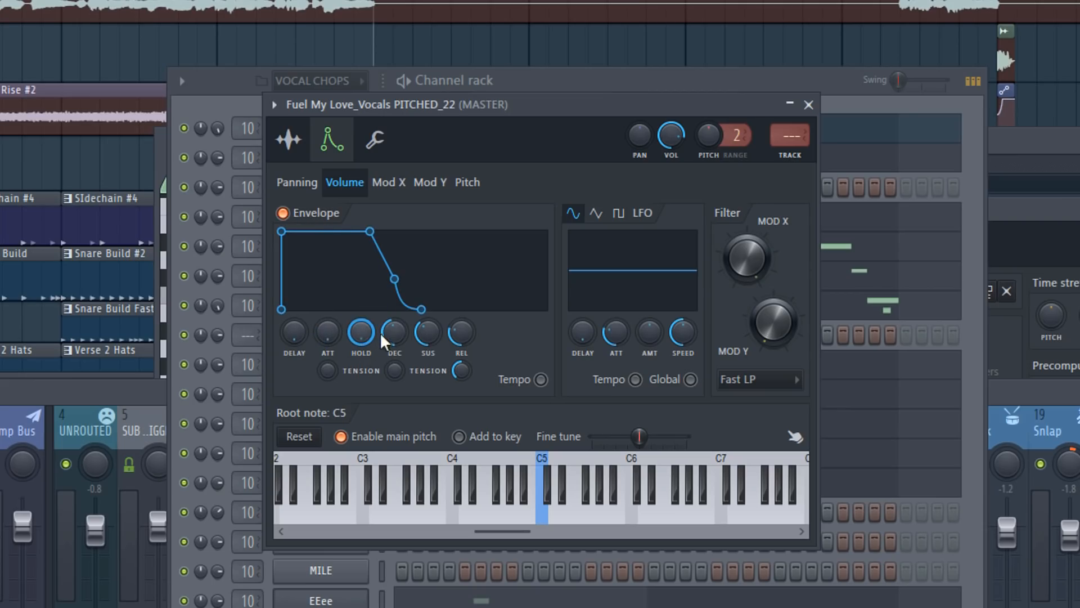
{"action": "left_click_drag", "start_coordinate": [385, 334], "coordinate": [385, 374]}
{"action": "left_click_drag", "start_coordinate": [427, 337], "coordinate": [427, 360]}
{"action": "left_click_drag", "start_coordinate": [458, 322], "coordinate": [458, 349]}
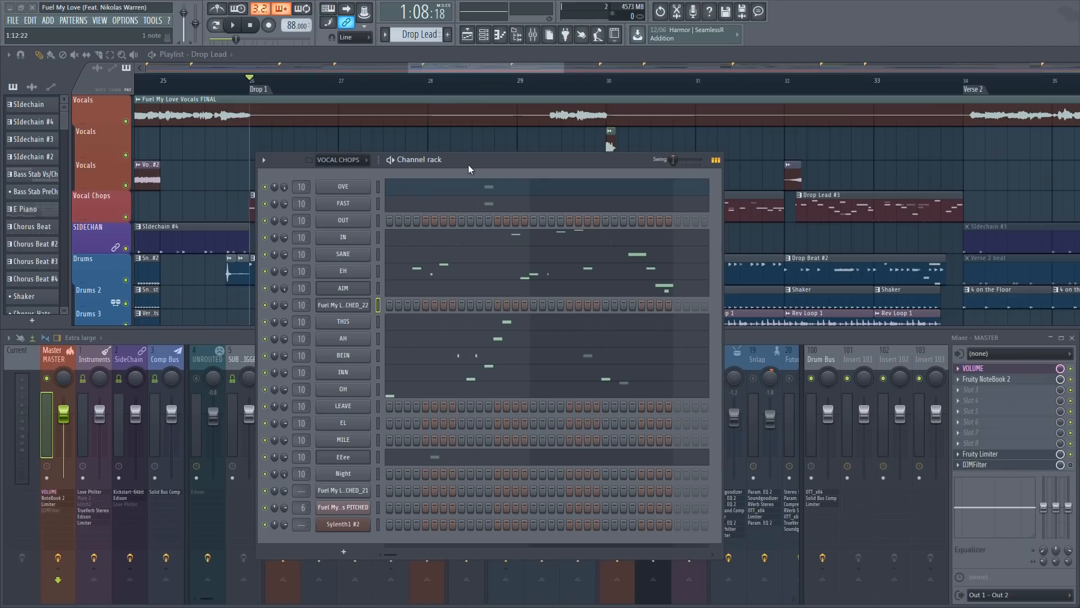
Inspect the EH chop's notes in the piano roll, audition its A#4 notes and return to the channel rack
{"action": "left_click_drag", "start_coordinate": [469, 164], "coordinate": [474, 144]}
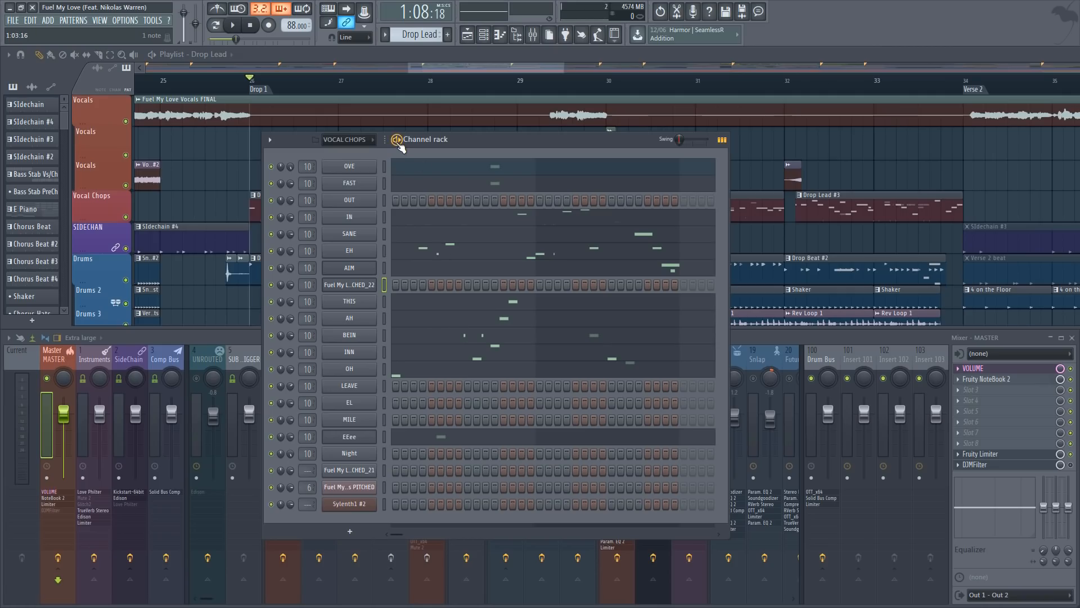
{"action": "left_click", "coordinate": [402, 250]}
{"action": "scroll", "coordinate": [398, 231], "scroll_direction": "down", "scroll_amount": 6}
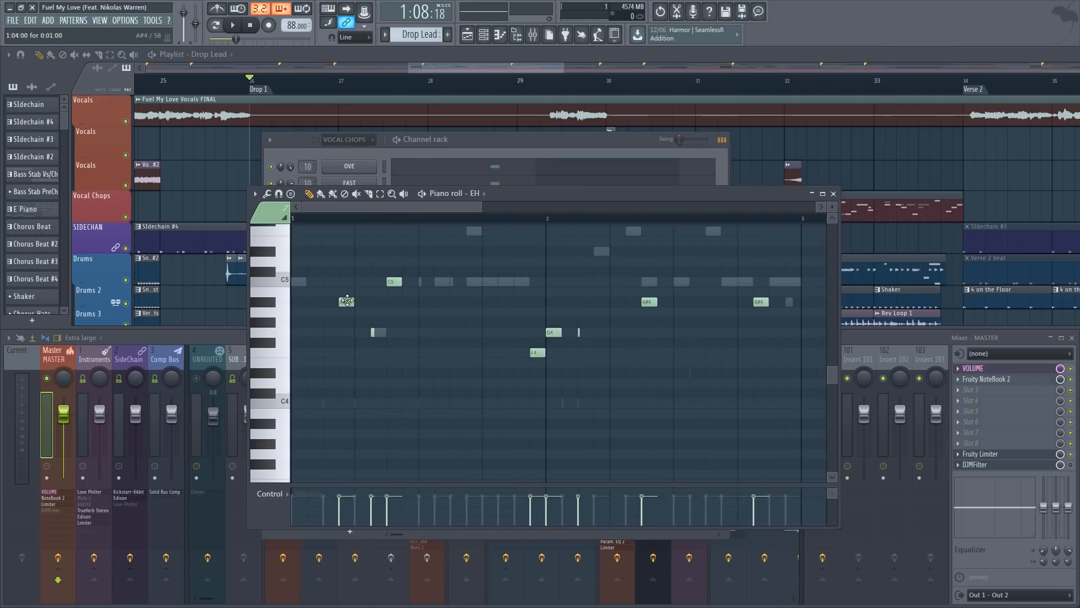
{"action": "left_click", "coordinate": [345, 302]}
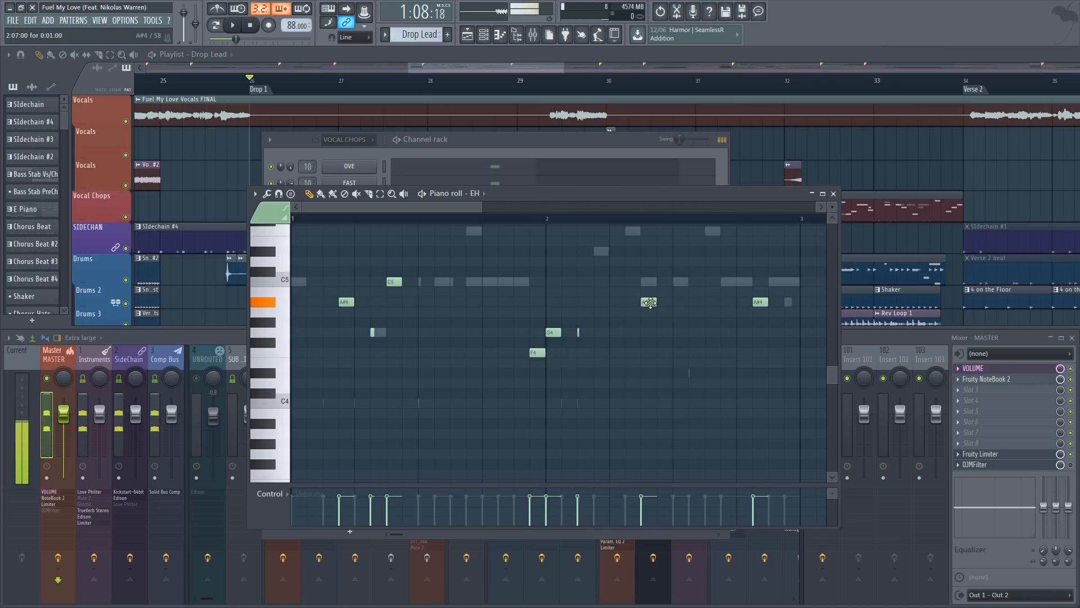
{"action": "left_click", "coordinate": [490, 145]}
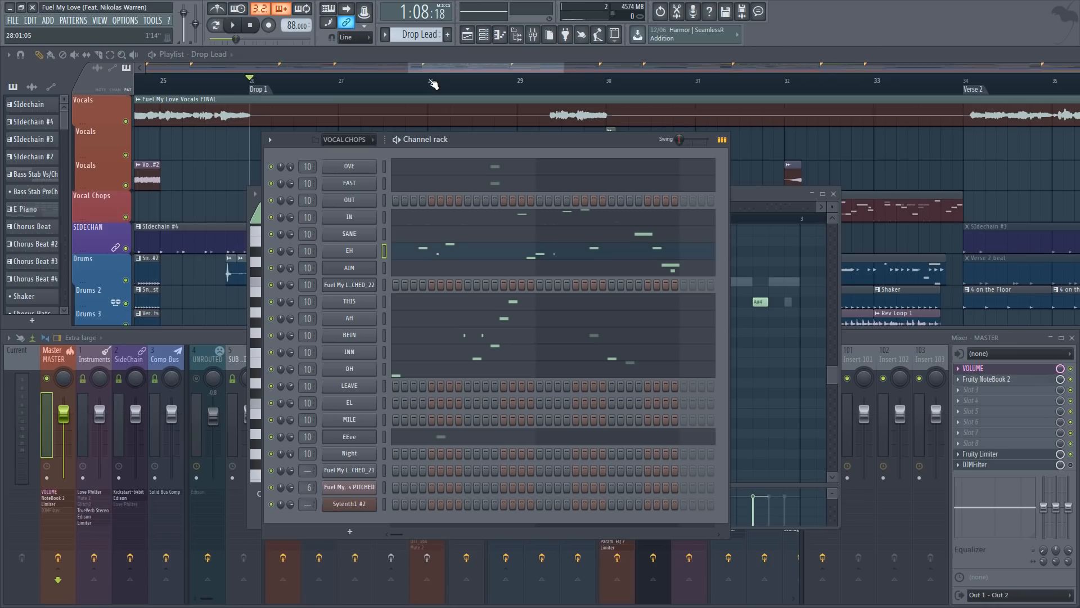
Return to the playlist around the Drop 1 section and play the drop again
{"action": "left_click_drag", "start_coordinate": [429, 69], "coordinate": [423, 69]}
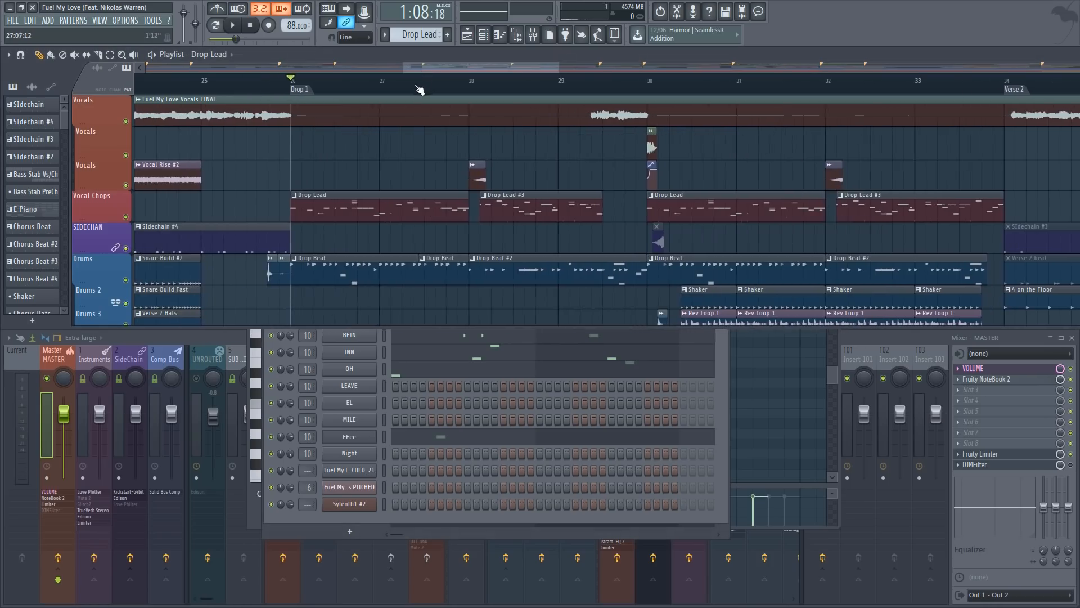
{"action": "scroll", "coordinate": [336, 93], "scroll_direction": "up", "scroll_amount": 3}
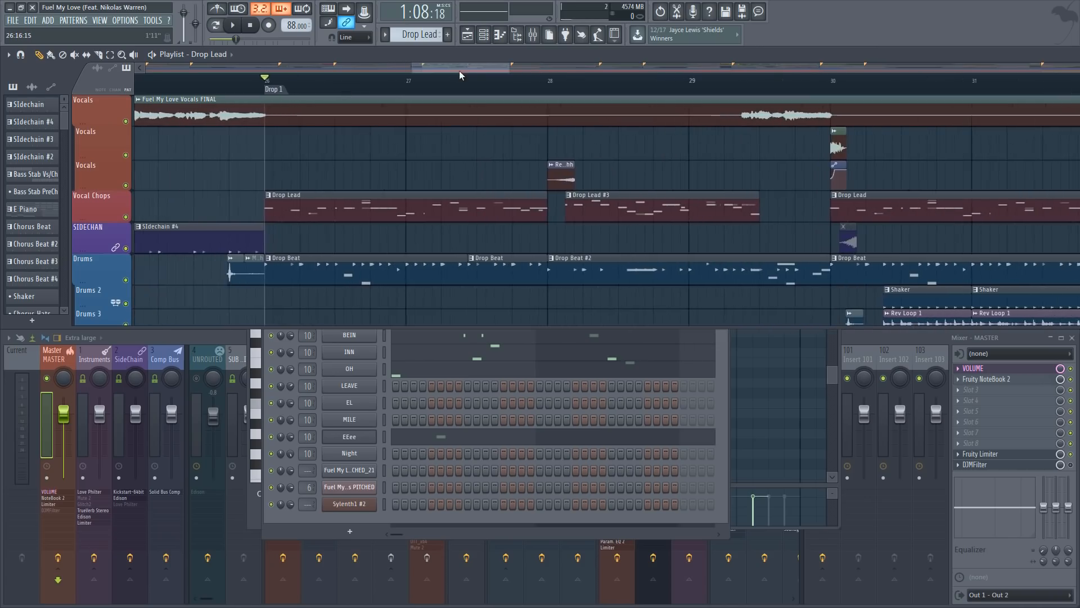
{"action": "key", "text": "space"}
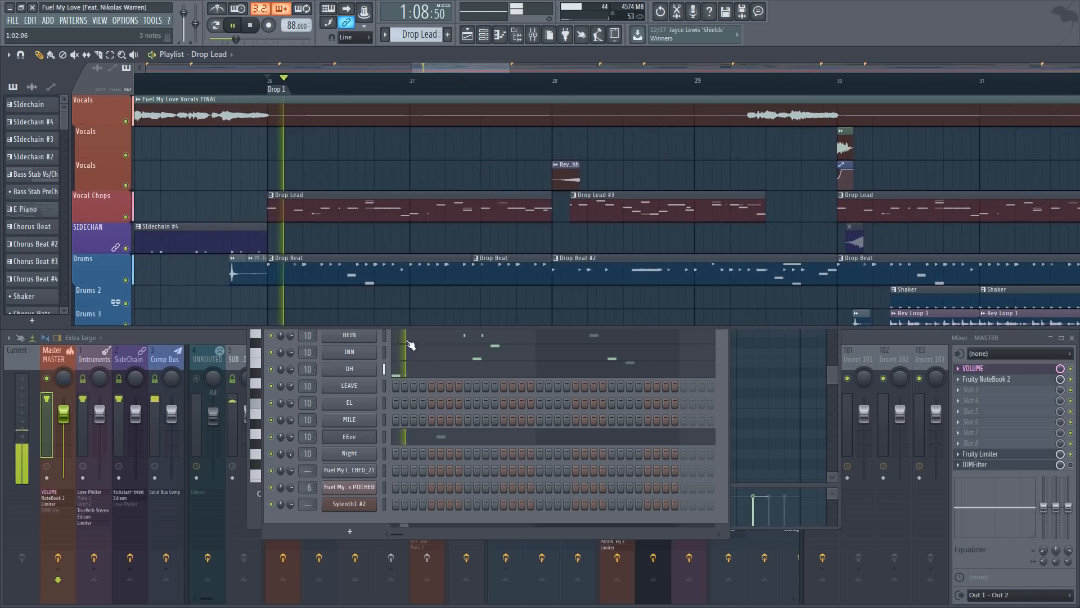
Bring the mixer into view and listen to the drop across the Drop Lead patterns, stopping playback at the end
{"action": "left_click", "coordinate": [232, 338]}
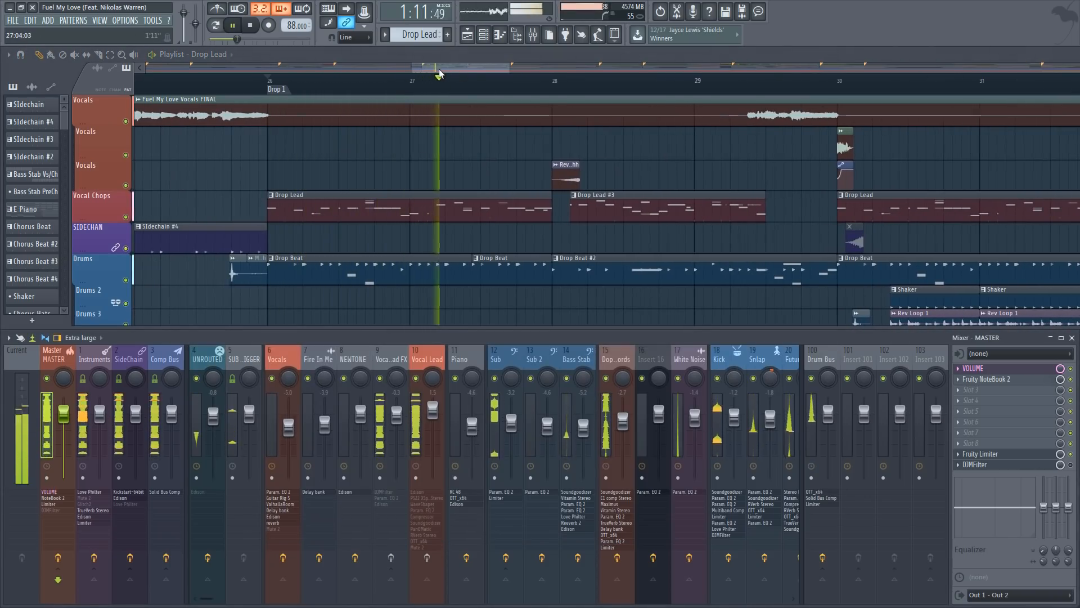
{"action": "left_click_drag", "start_coordinate": [443, 67], "coordinate": [450, 84]}
{"action": "scroll", "coordinate": [448, 80], "scroll_direction": "down", "scroll_amount": 2}
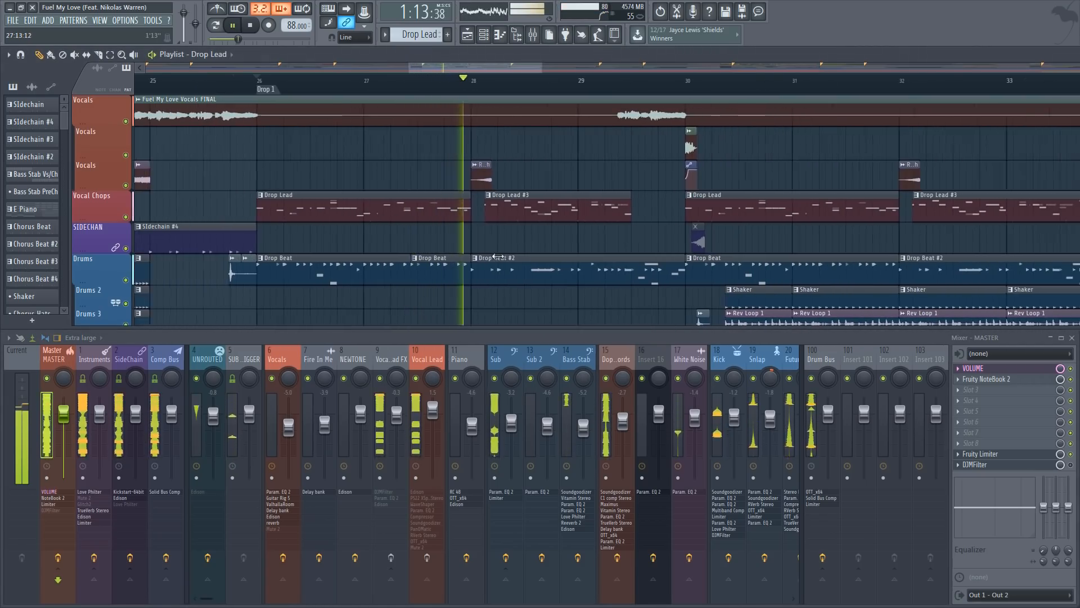
{"action": "key", "text": "space"}
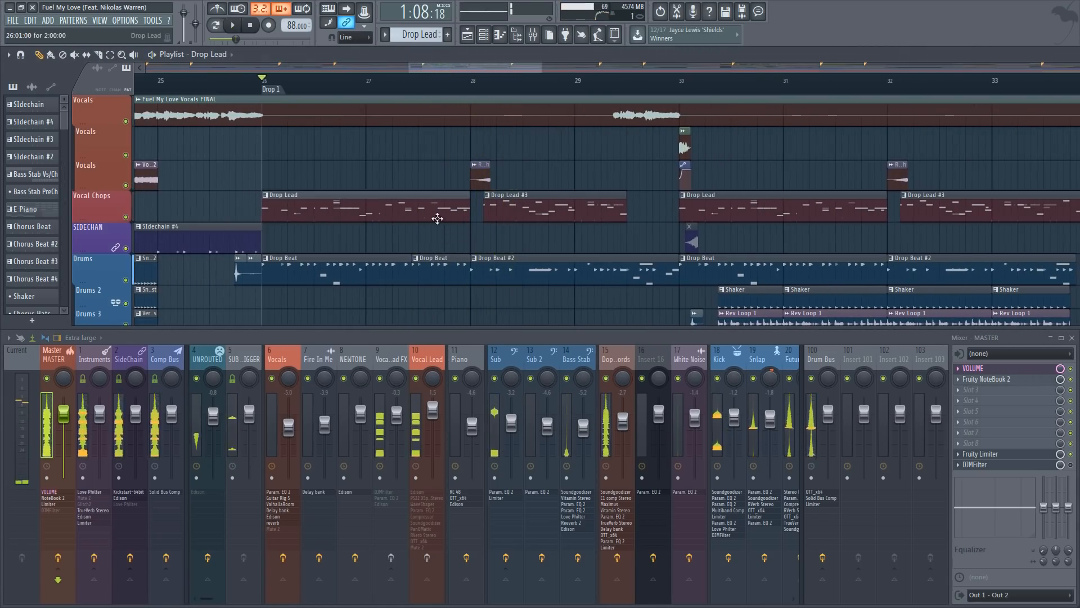
Open the Drop Lead pattern's channel rack, move it aside and select the Vocal Lead mixer track
{"action": "double_click", "coordinate": [437, 218]}
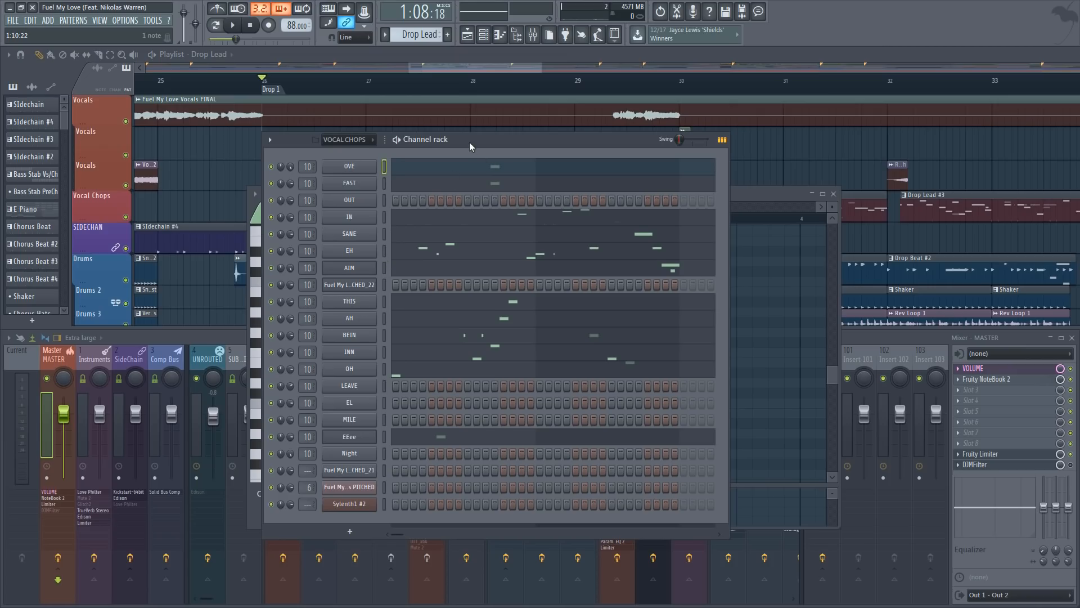
{"action": "left_click_drag", "start_coordinate": [469, 142], "coordinate": [668, 136]}
{"action": "left_click", "coordinate": [209, 336]}
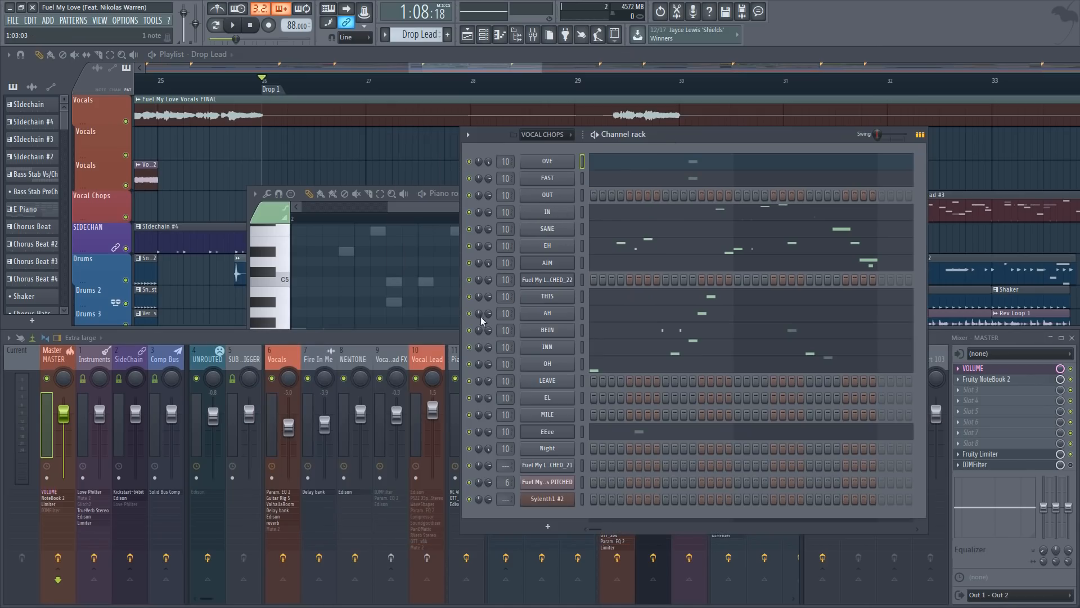
{"action": "left_click", "coordinate": [430, 360]}
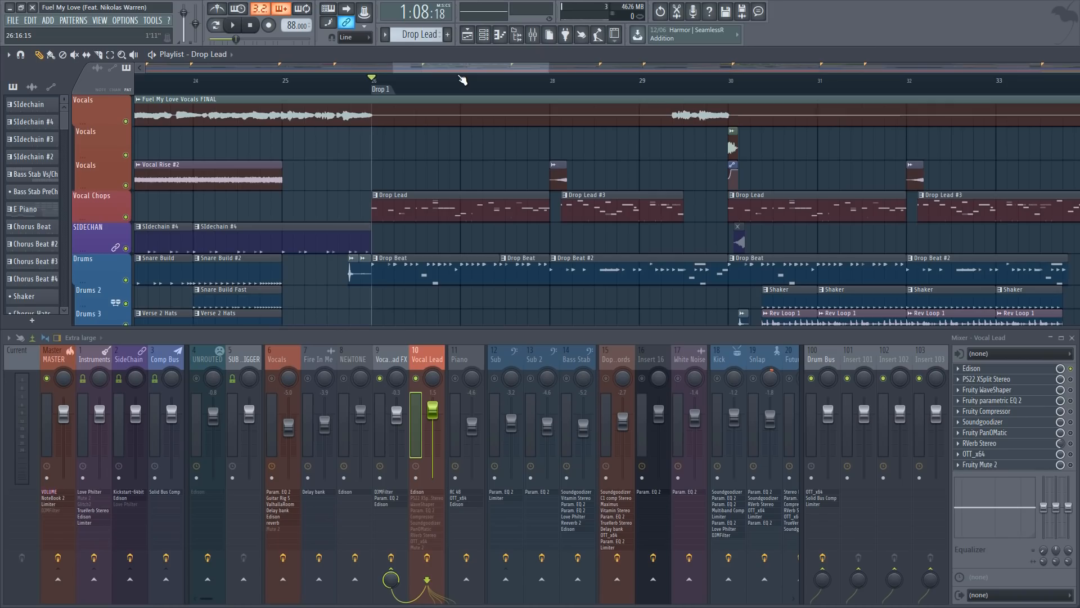
Open the PS22 XSplit Stereo effect on the Vocal Lead track and position its window over the playlist
{"action": "scroll", "coordinate": [433, 85], "scroll_direction": "up", "scroll_amount": 3}
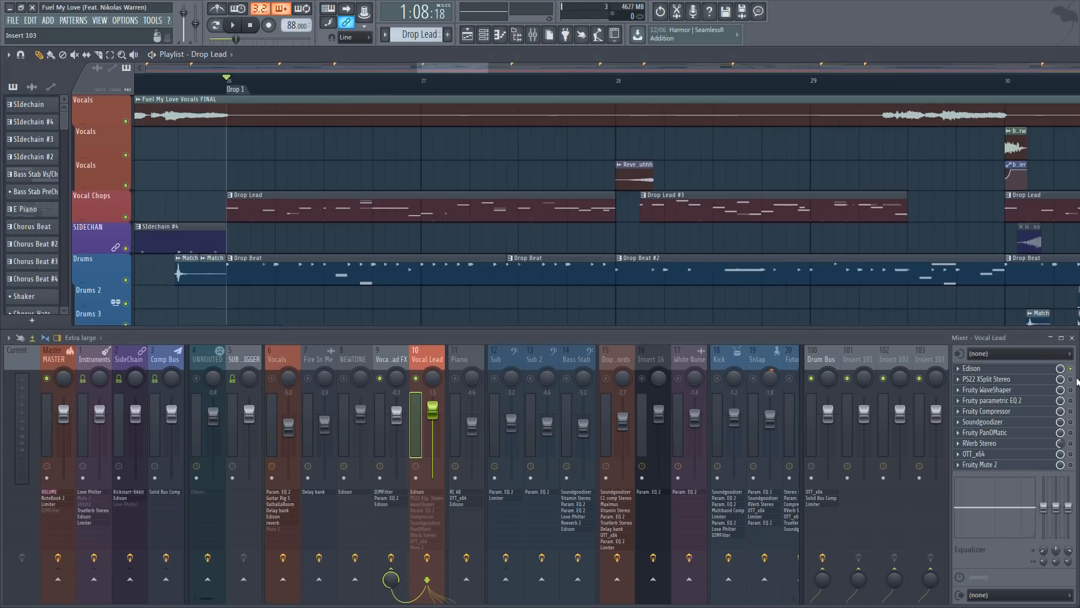
{"action": "left_click", "coordinate": [1029, 389]}
{"action": "left_click", "coordinate": [990, 378]}
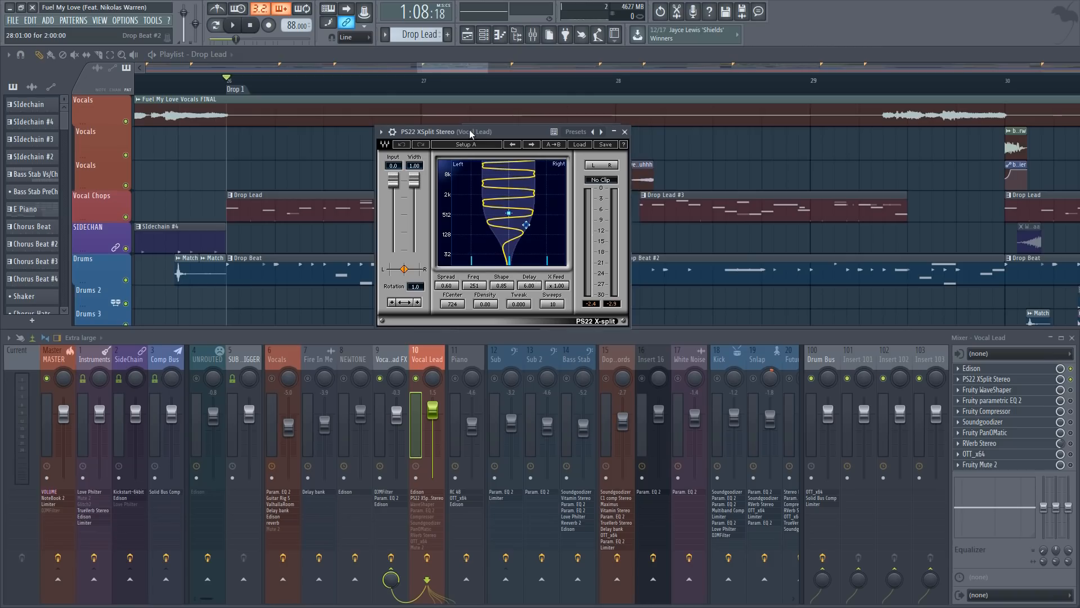
{"action": "left_click_drag", "start_coordinate": [469, 130], "coordinate": [485, 129]}
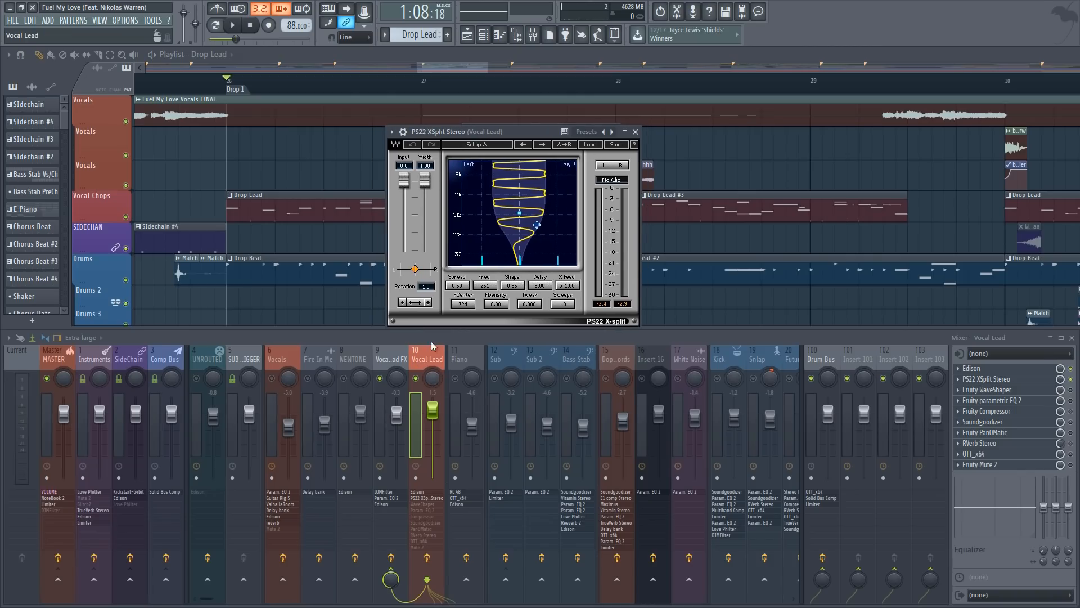
Play the start of the drop repeatedly to compare the vocal lead with and without PS22 XSplit Stereo
{"action": "key", "text": "space"}
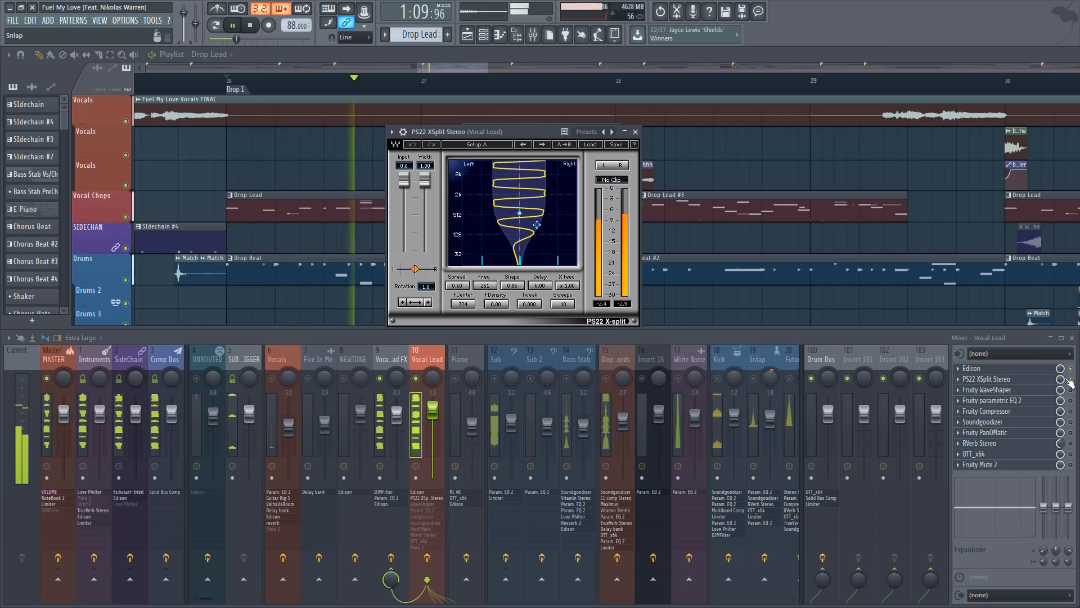
{"action": "key", "text": "space"}
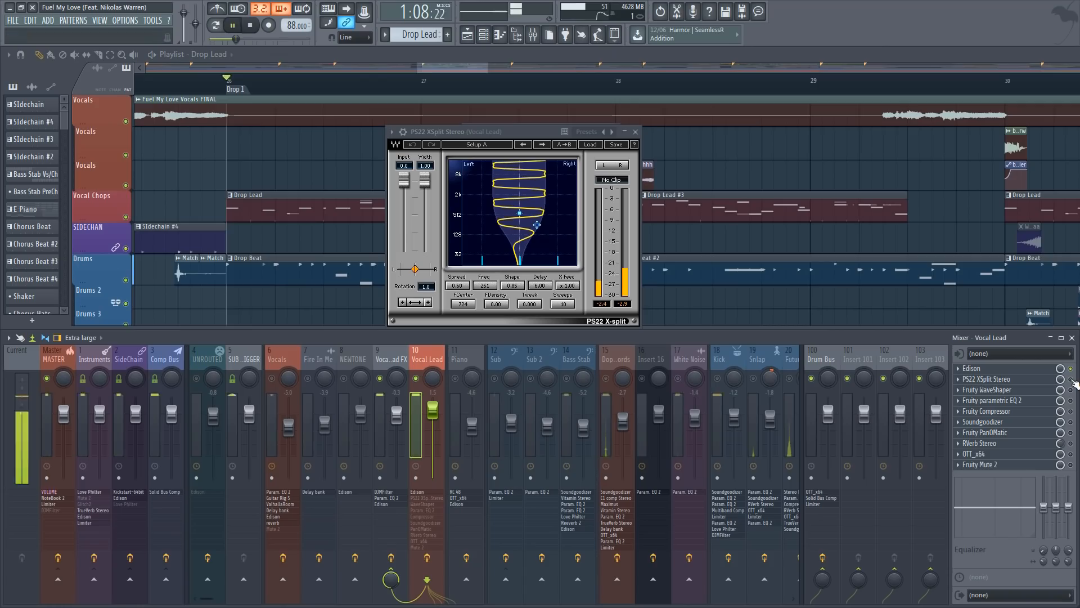
{"action": "key", "text": "space"}
{"action": "key", "text": "space"}
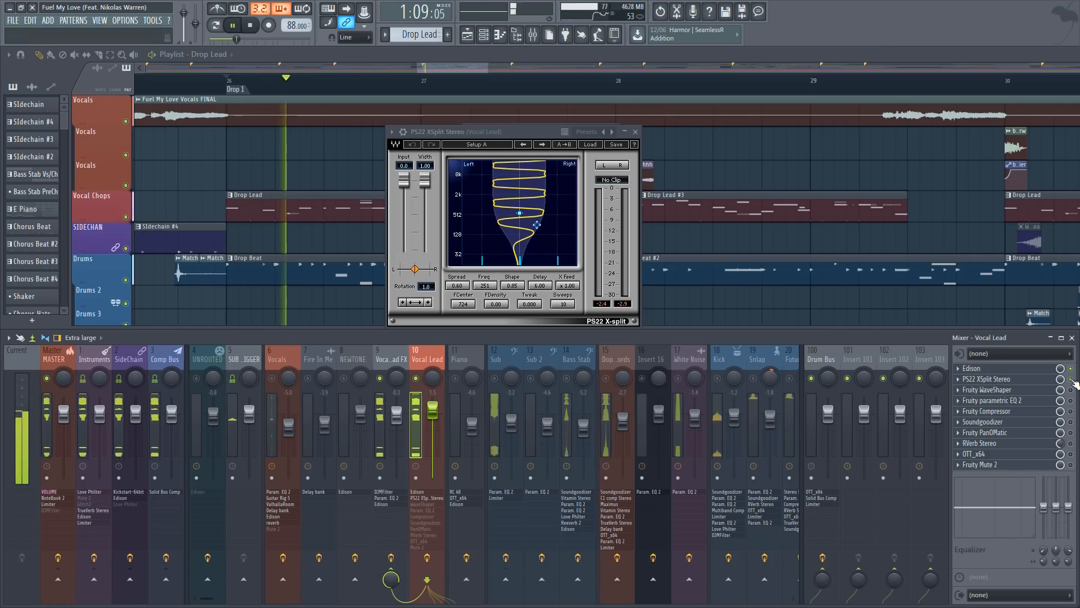
{"action": "key", "text": "space"}
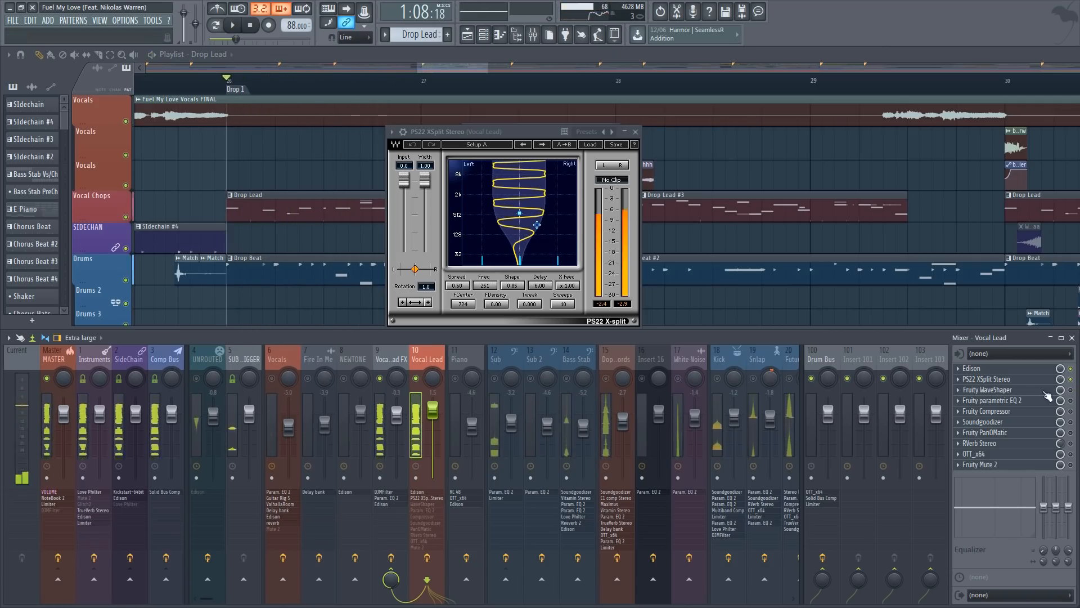
Open Fruity WaveShaper and Fruity parametric EQ 2 on Vocal Lead and raise the WaveShaper's mix while the drop plays
{"action": "left_click", "coordinate": [1045, 390]}
{"action": "left_click", "coordinate": [1046, 397]}
{"action": "left_click", "coordinate": [1046, 392]}
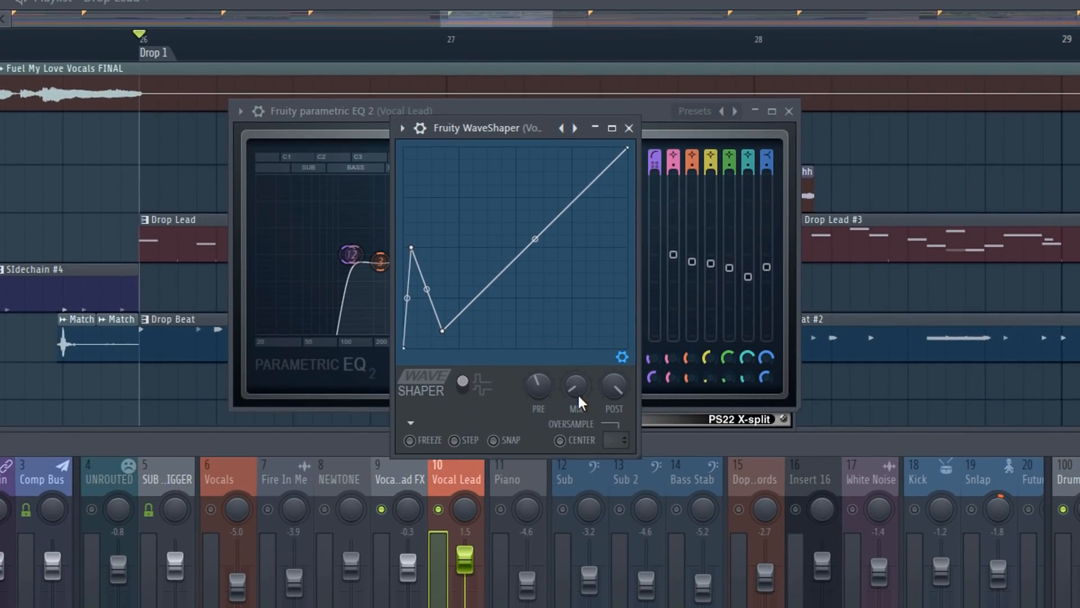
{"action": "key", "text": "space"}
{"action": "left_click_drag", "start_coordinate": [575, 393], "coordinate": [575, 381]}
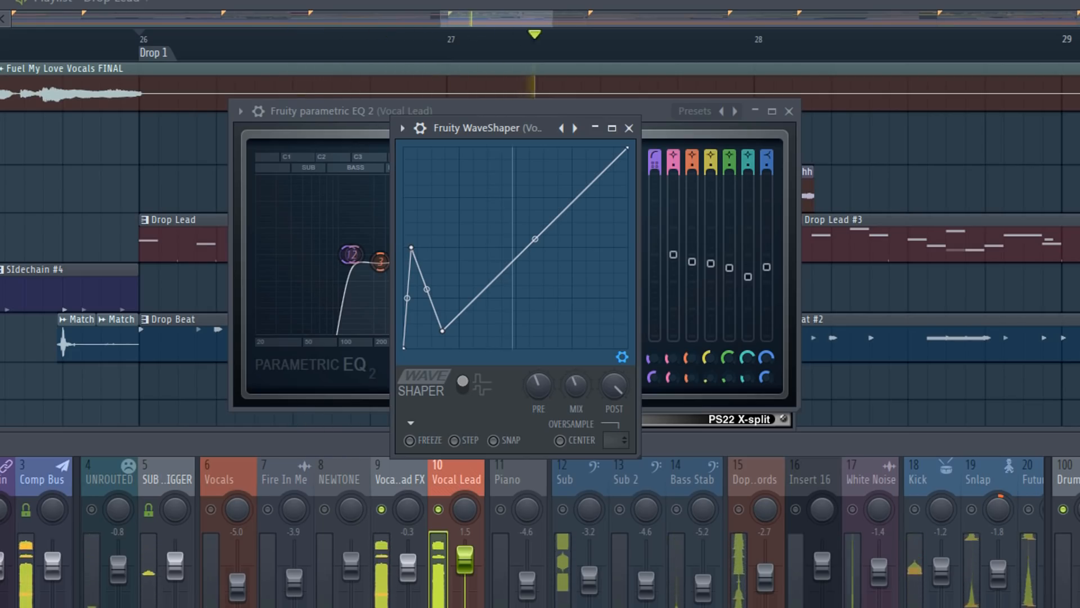
{"action": "key", "text": "space"}
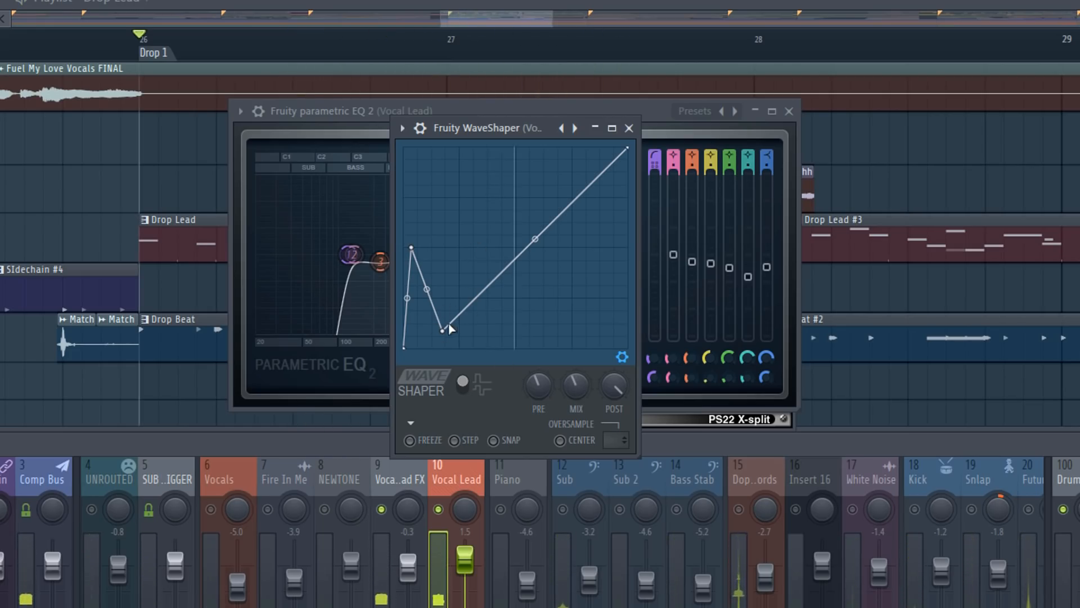
Reshape the WaveShaper curve by moving its low point and first peak while auditioning the drop
{"action": "left_click_drag", "start_coordinate": [447, 334], "coordinate": [475, 328]}
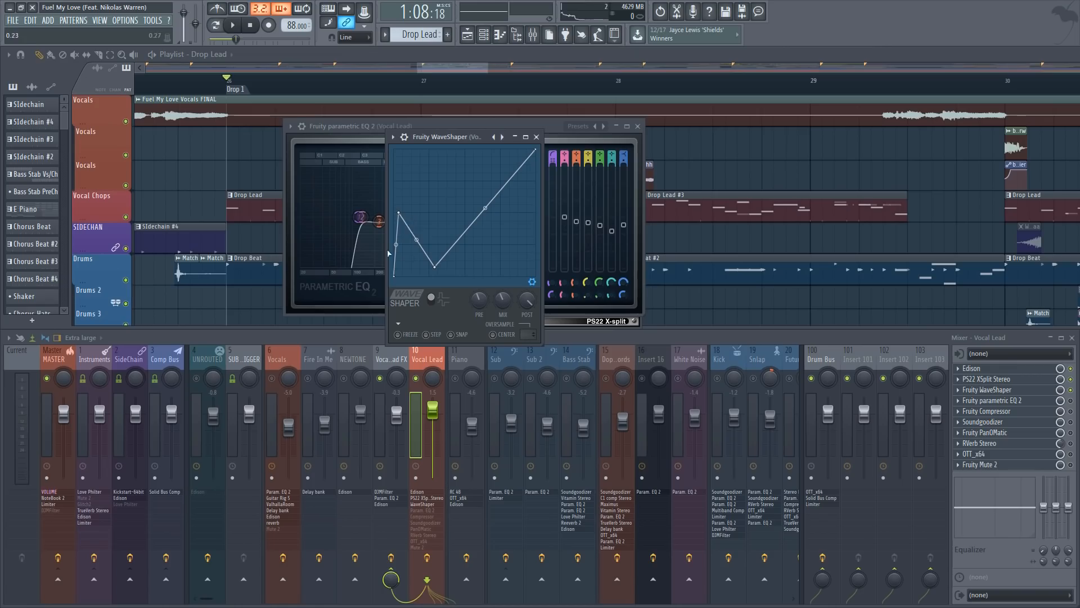
{"action": "key", "text": "space"}
{"action": "mouse_move", "coordinate": [399, 215]}
{"action": "left_mouse_down"}
{"action": "mouse_move", "coordinate": [423, 226]}
{"action": "mouse_move", "coordinate": [422, 256]}
{"action": "mouse_move", "coordinate": [400, 219]}
{"action": "left_mouse_up"}
{"action": "left_click_drag", "start_coordinate": [438, 267], "coordinate": [424, 264]}
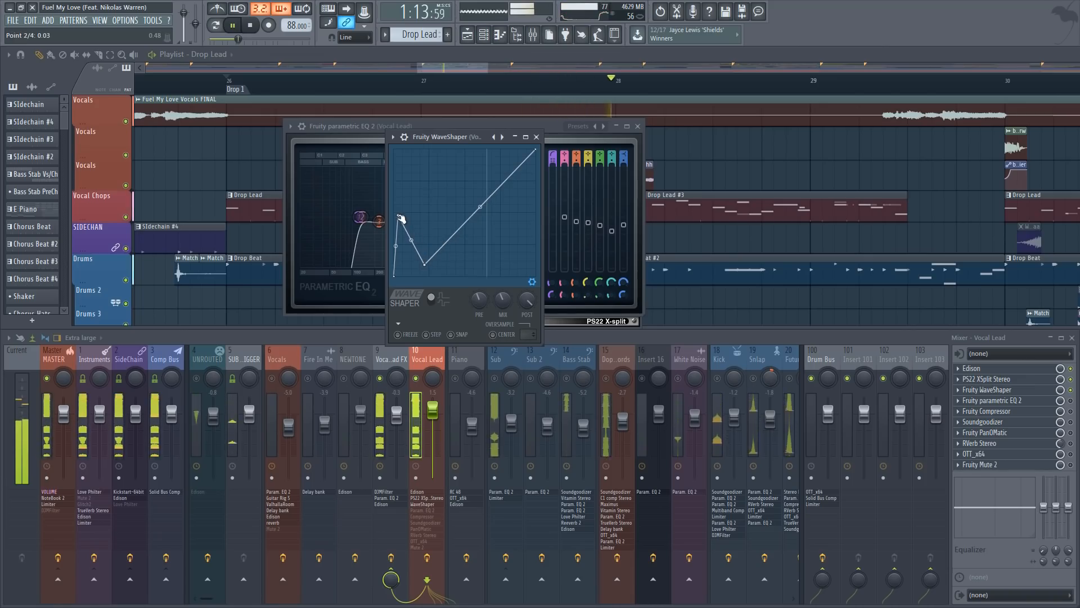
{"action": "key", "text": "space"}
Move the WaveShaper window off the EQ and play the drop to hear the WaveShaper effect
{"action": "left_click_drag", "start_coordinate": [445, 137], "coordinate": [447, 135]}
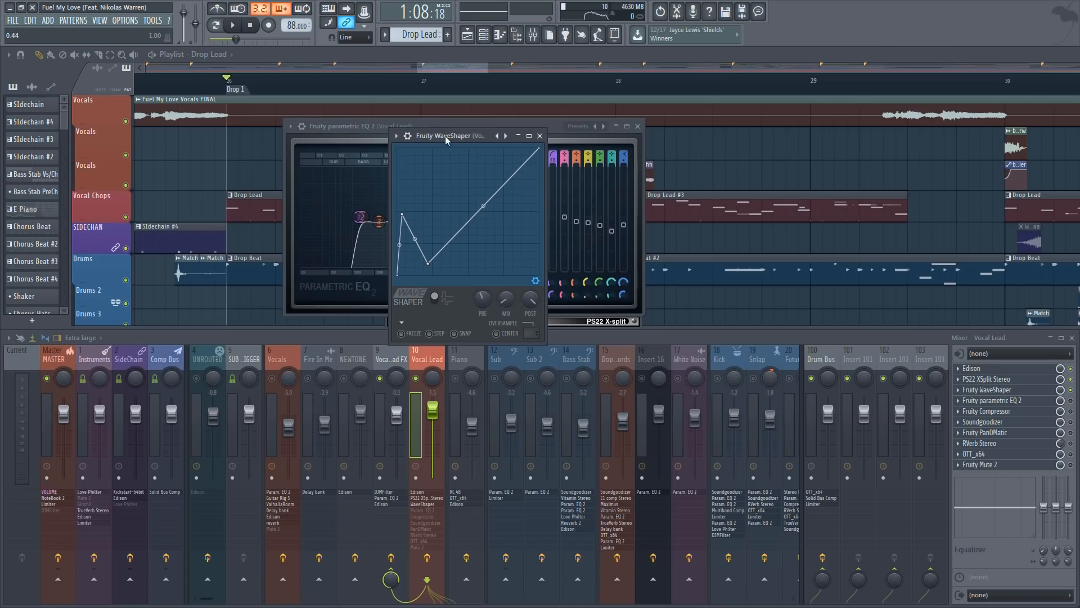
{"action": "left_click_drag", "start_coordinate": [445, 137], "coordinate": [502, 117]}
{"action": "key", "text": "space"}
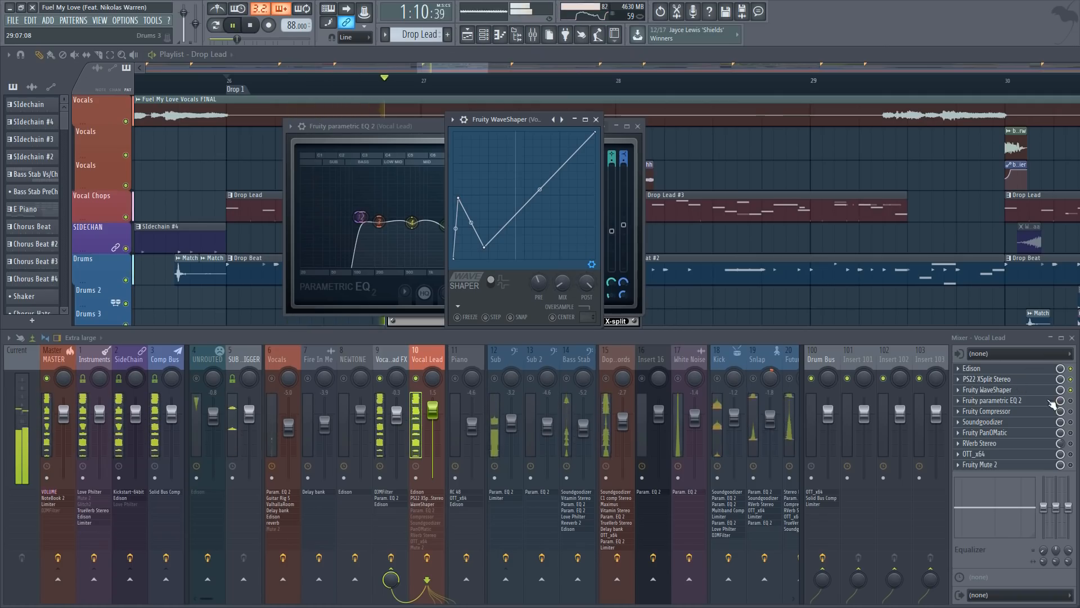
{"action": "key", "text": "space"}
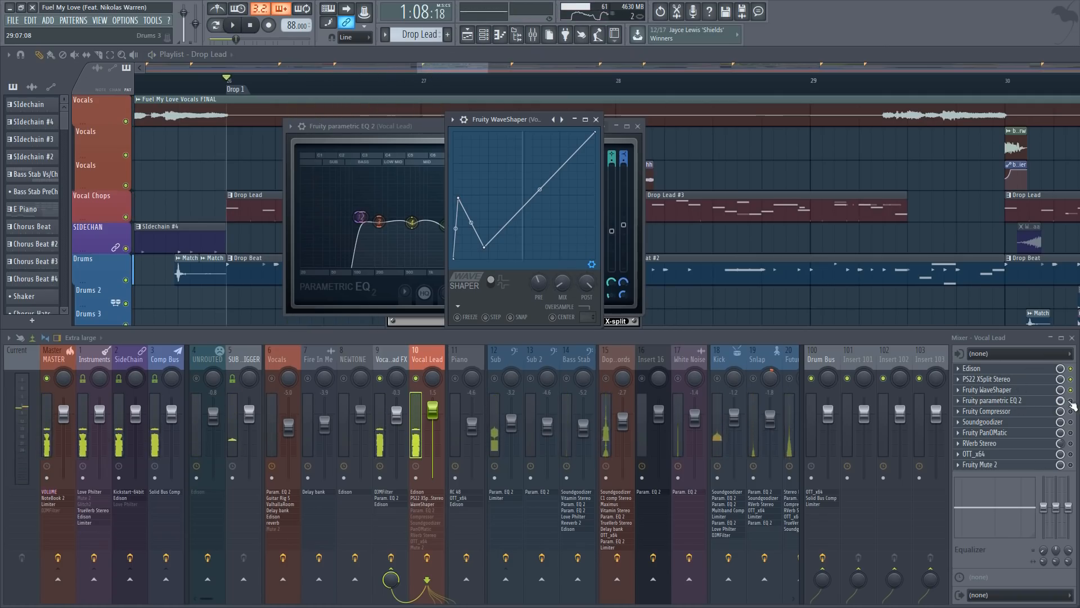
Bring Fruity parametric EQ 2 to the front and audition the vocal lead with the EQ enabled
{"action": "left_click_drag", "start_coordinate": [417, 124], "coordinate": [475, 123]}
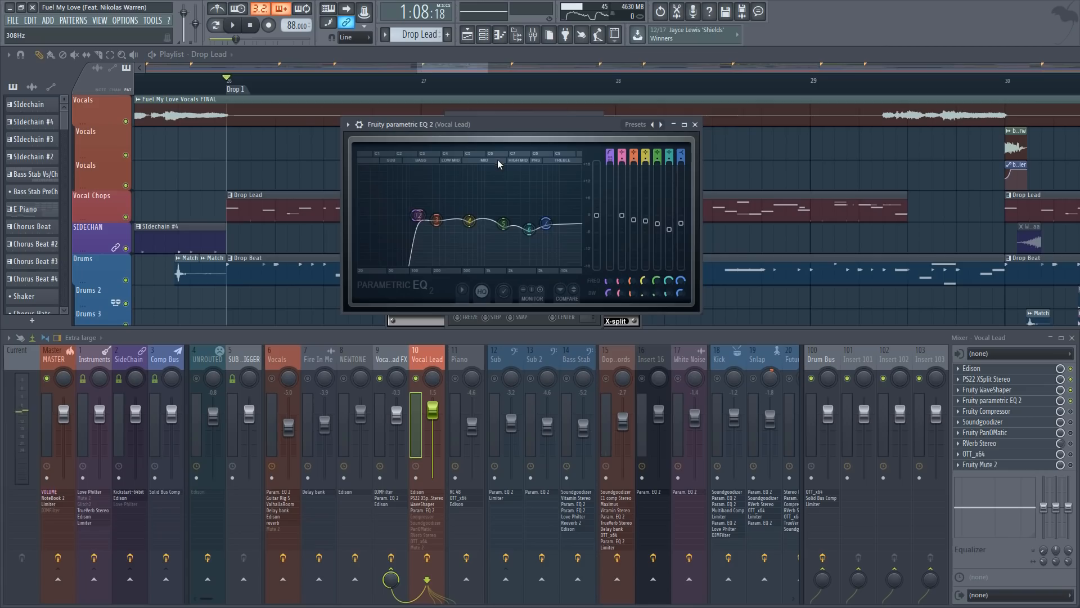
{"action": "key", "text": "space"}
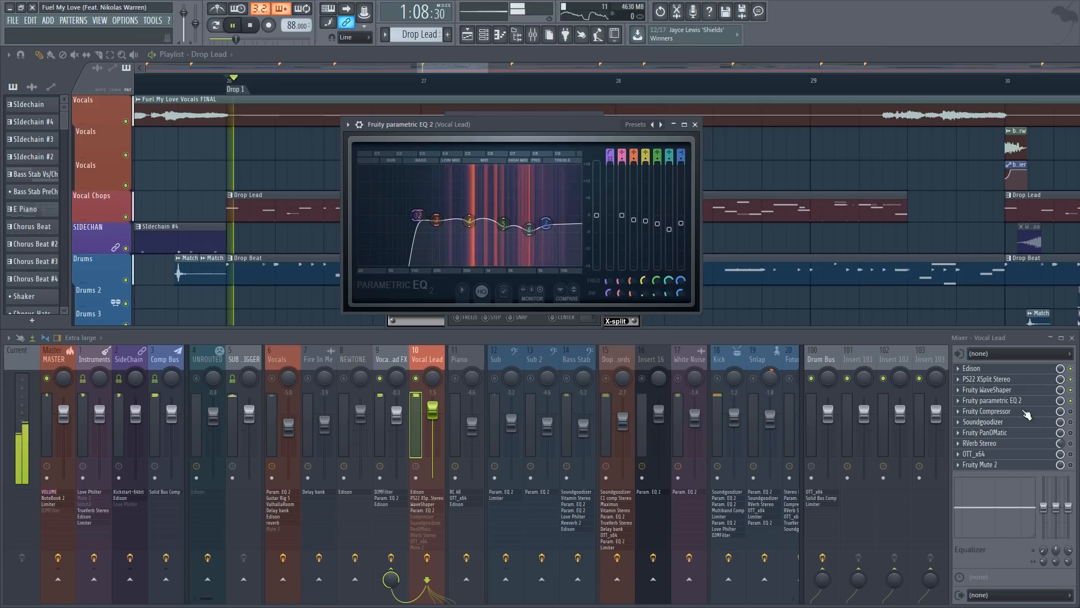
{"action": "key", "text": "space"}
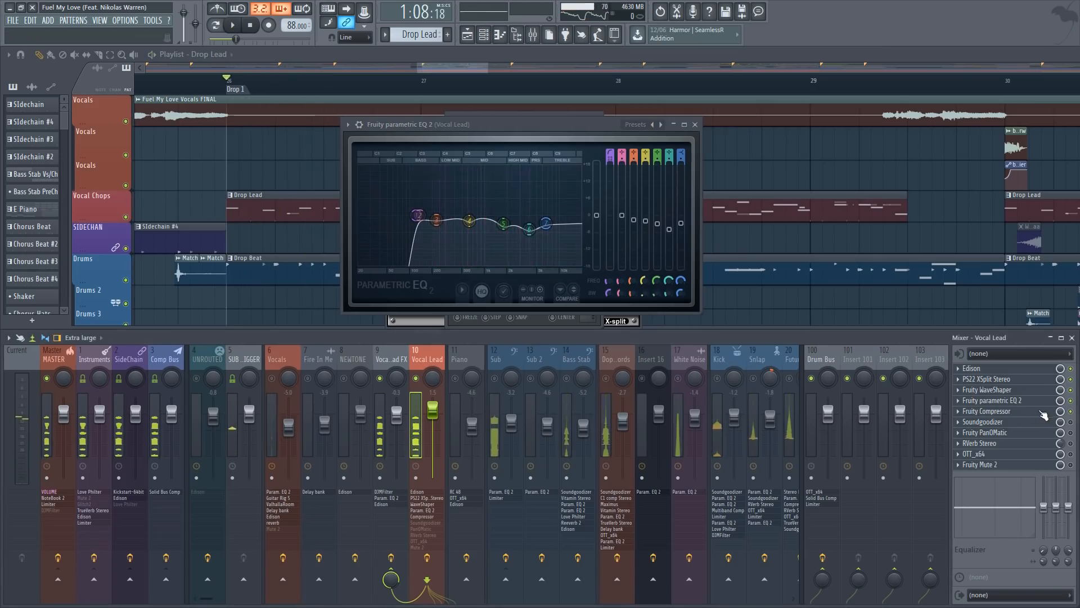
Open Soundgoodizer and Fruity Compressor on the Vocal Lead track, placing the compressor window in front
{"action": "left_click", "coordinate": [1032, 419]}
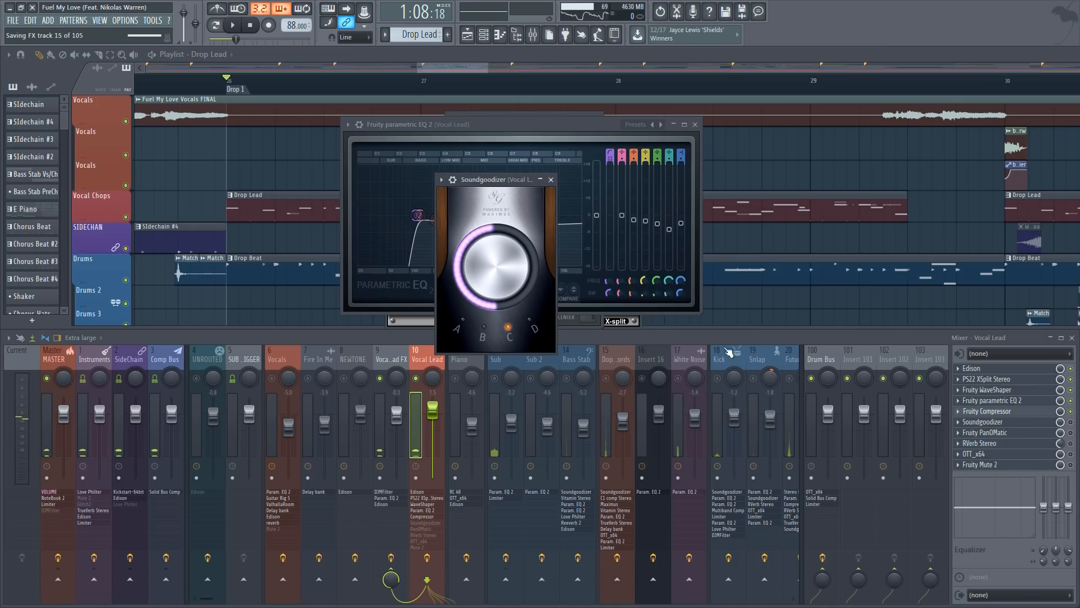
{"action": "left_click_drag", "start_coordinate": [444, 170], "coordinate": [471, 175]}
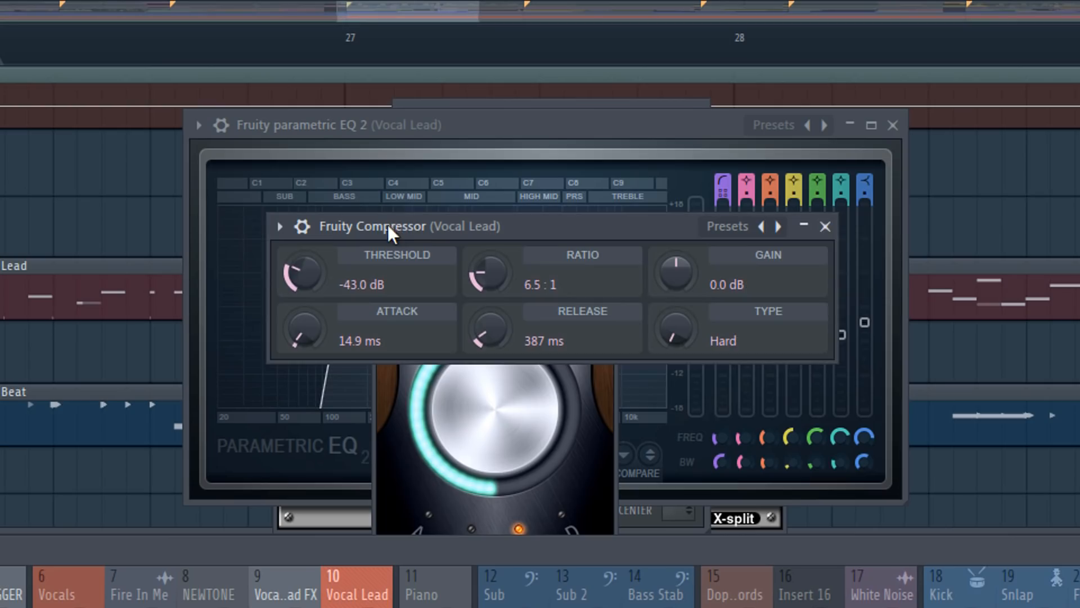
{"action": "left_click_drag", "start_coordinate": [388, 225], "coordinate": [358, 224]}
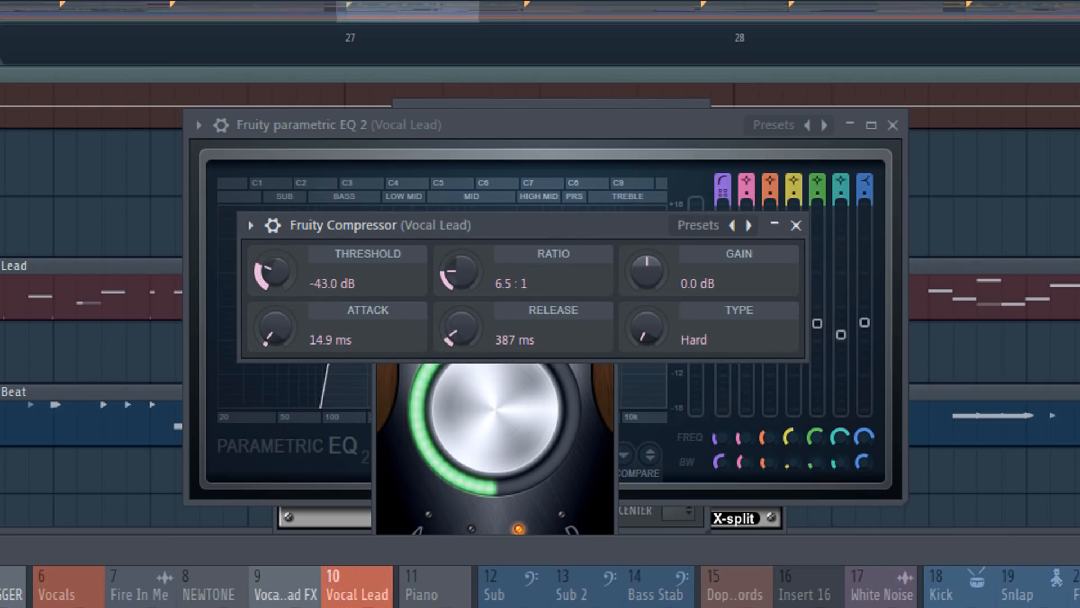
Set the Fruity Compressor's threshold to -20.5 dB while listening to the drop
{"action": "left_click_drag", "start_coordinate": [278, 274], "coordinate": [278, 259]}
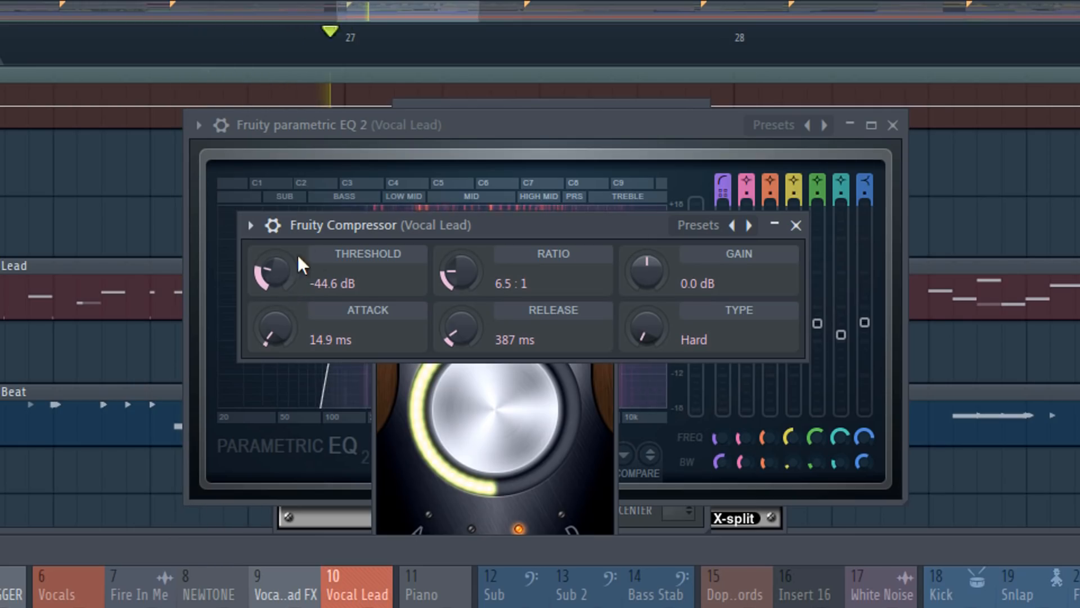
{"action": "left_click_drag", "start_coordinate": [275, 271], "coordinate": [275, 248]}
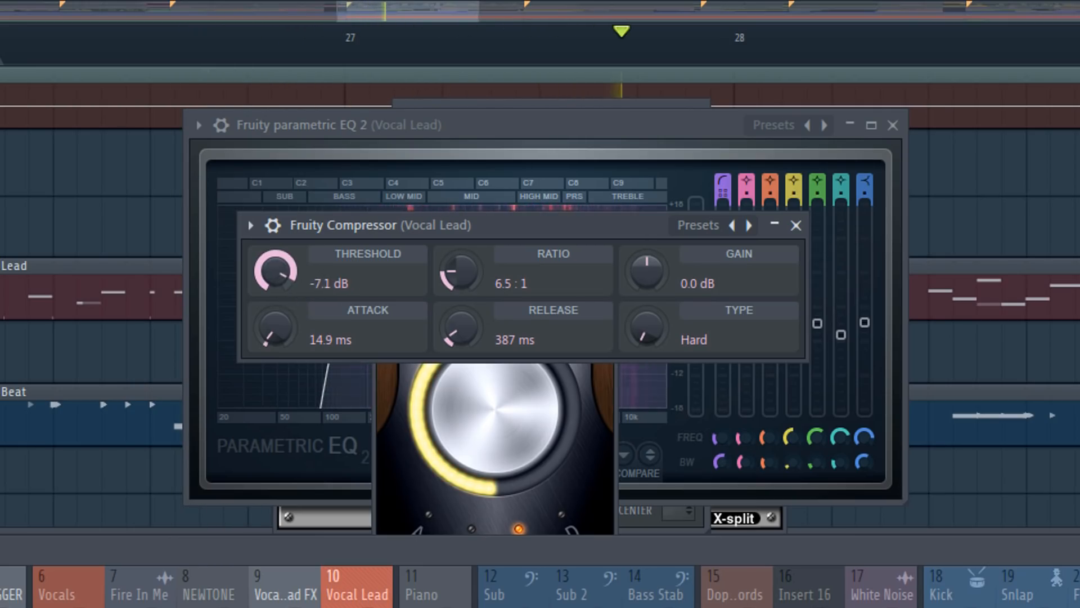
{"action": "left_click_drag", "start_coordinate": [275, 270], "coordinate": [275, 275]}
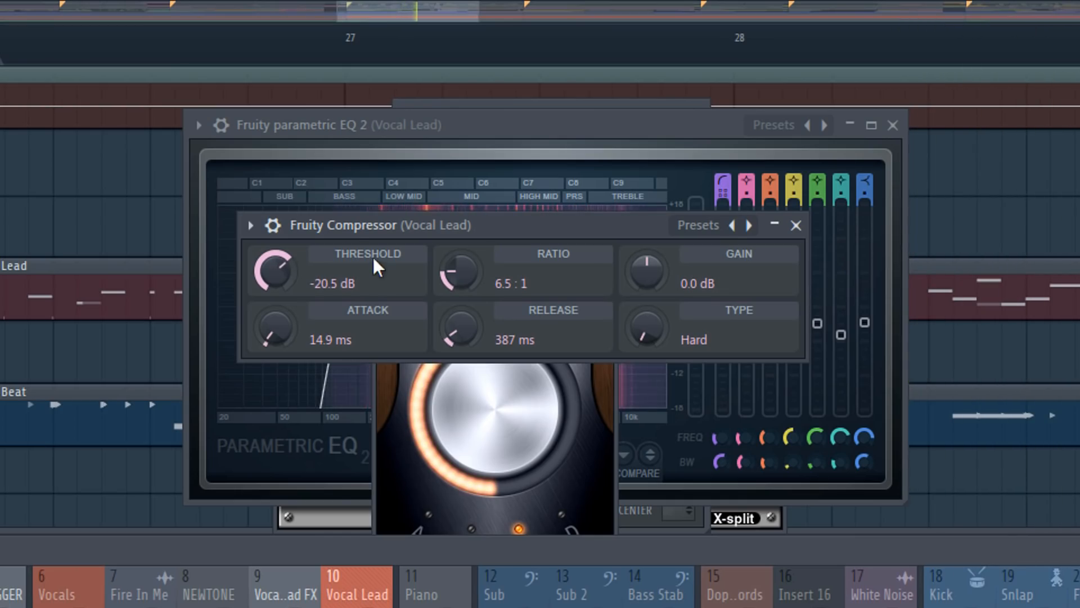
{"action": "left_click_drag", "start_coordinate": [340, 224], "coordinate": [356, 225]}
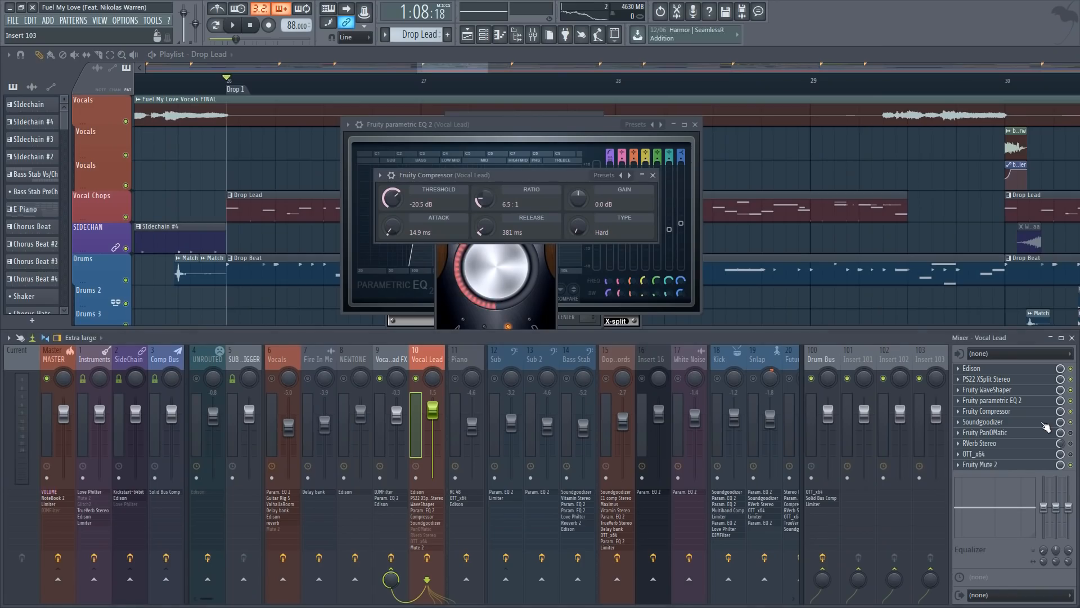
Open Fruity PanOMatic, bring Soundgoodizer to the front and play the drop to hear Soundgoodizer on the vocal lead
{"action": "left_click", "coordinate": [1044, 424]}
{"action": "left_click", "coordinate": [1044, 429]}
{"action": "left_click", "coordinate": [1044, 424]}
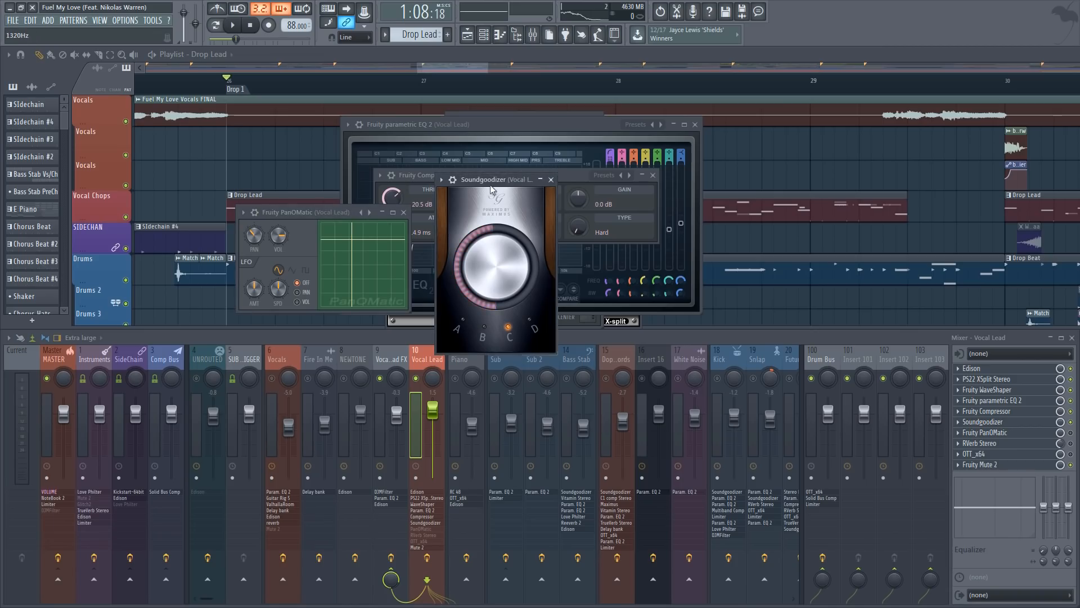
{"action": "left_click_drag", "start_coordinate": [491, 189], "coordinate": [478, 164]}
{"action": "key", "text": "space"}
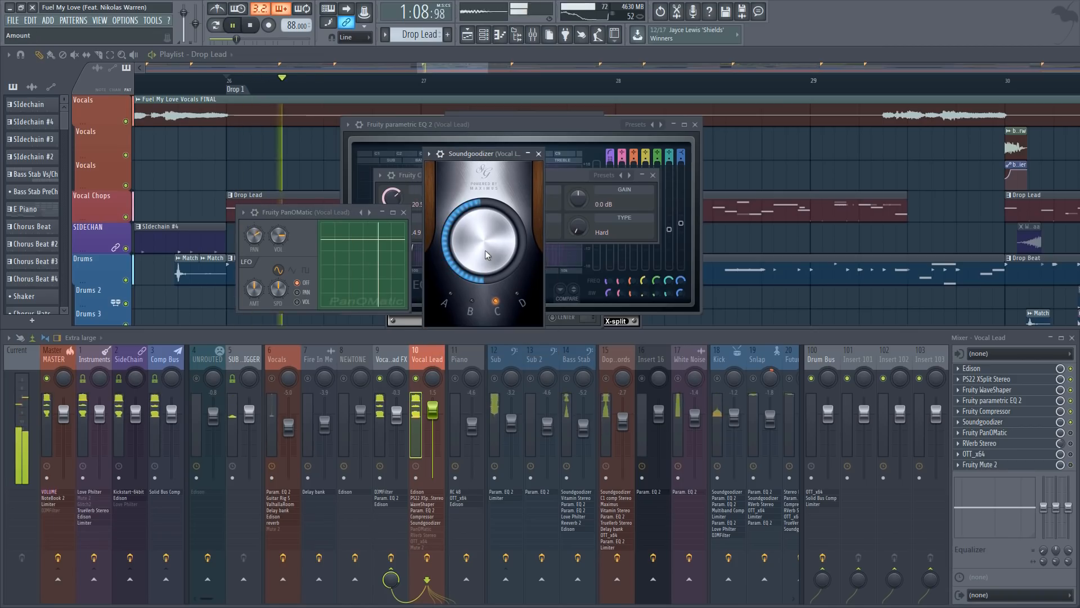
{"action": "key", "text": "space"}
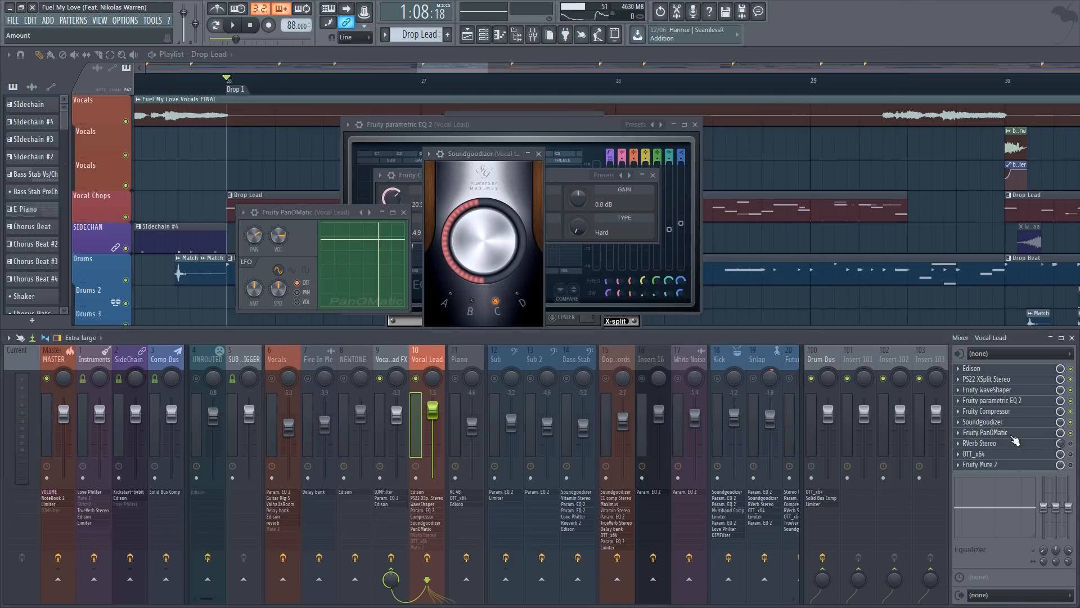
Open RVerb Stereo, bring Fruity PanOMatic into view and set its panning to 100% right while playing the drop
{"action": "left_click", "coordinate": [1010, 443]}
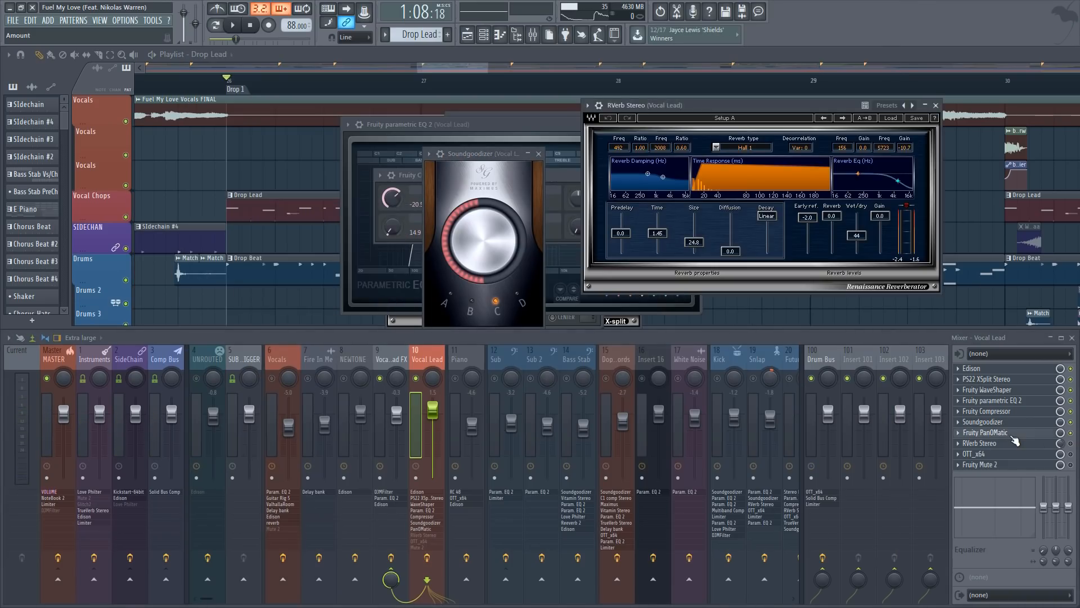
{"action": "left_click_drag", "start_coordinate": [316, 217], "coordinate": [466, 203]}
{"action": "key", "text": "space"}
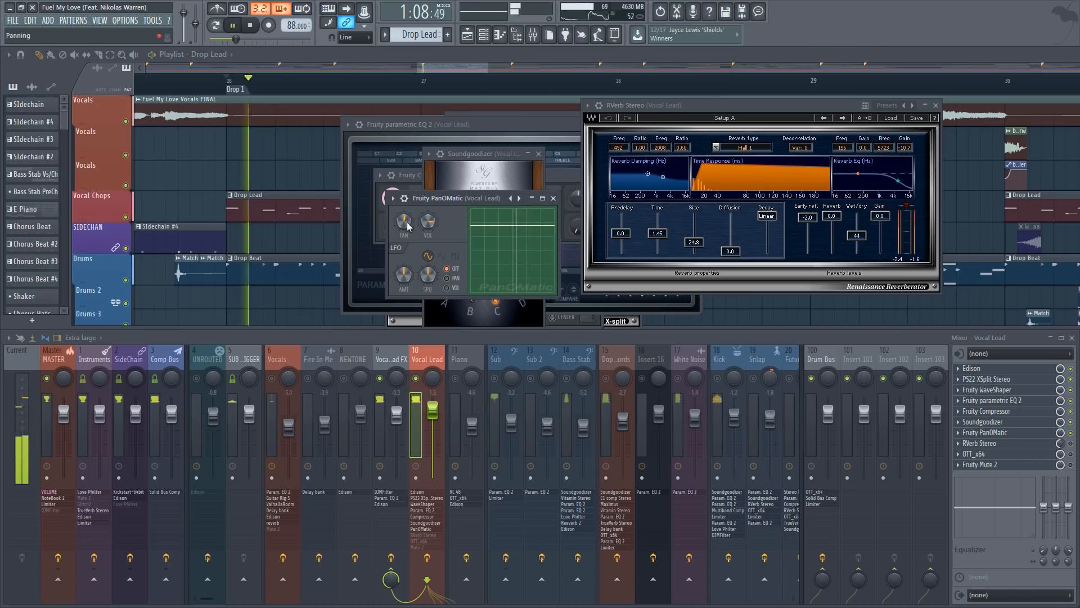
{"action": "left_click_drag", "start_coordinate": [408, 228], "coordinate": [408, 216]}
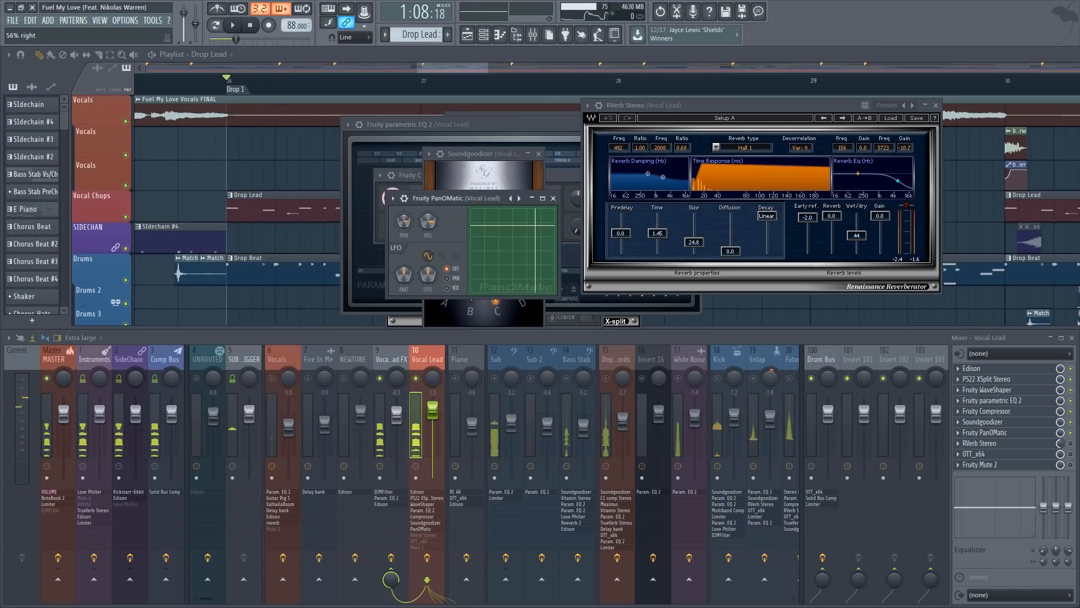
{"action": "key", "text": "space"}
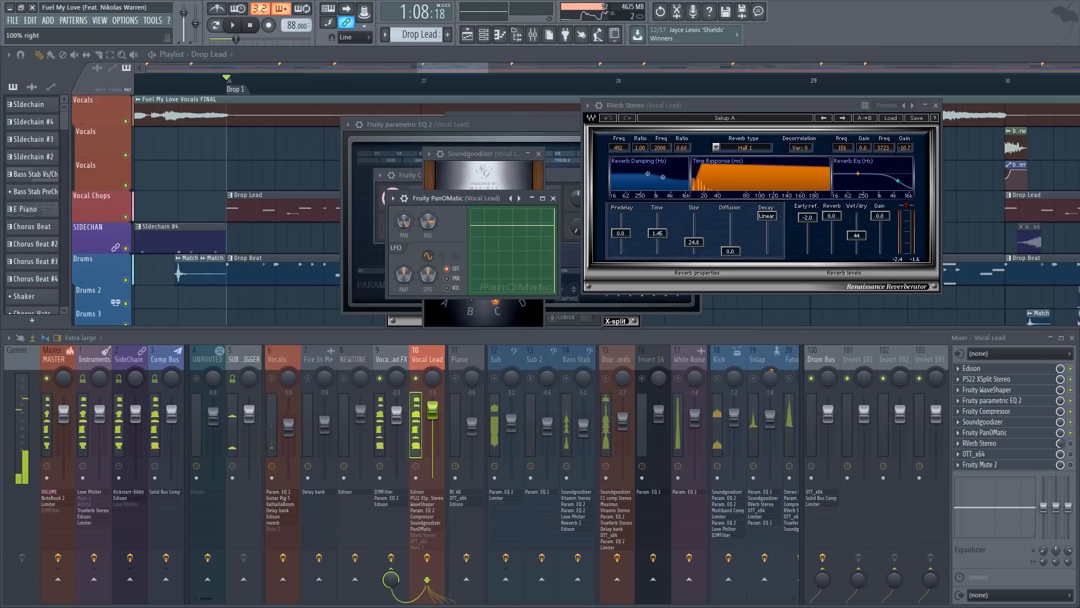
Find the PanOMatic panning automation clip under Drop 1 in the playlist and play the drop along it
{"action": "left_click", "coordinate": [248, 191]}
{"action": "scroll", "coordinate": [281, 174], "scroll_direction": "down", "scroll_amount": 10}
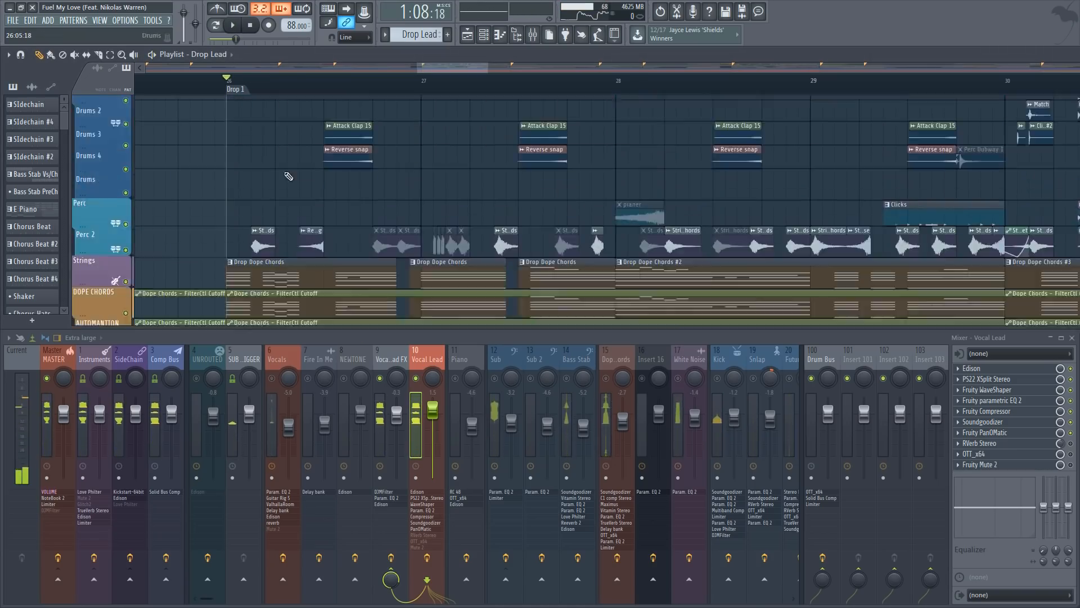
{"action": "scroll", "coordinate": [286, 186], "scroll_direction": "down", "scroll_amount": 10}
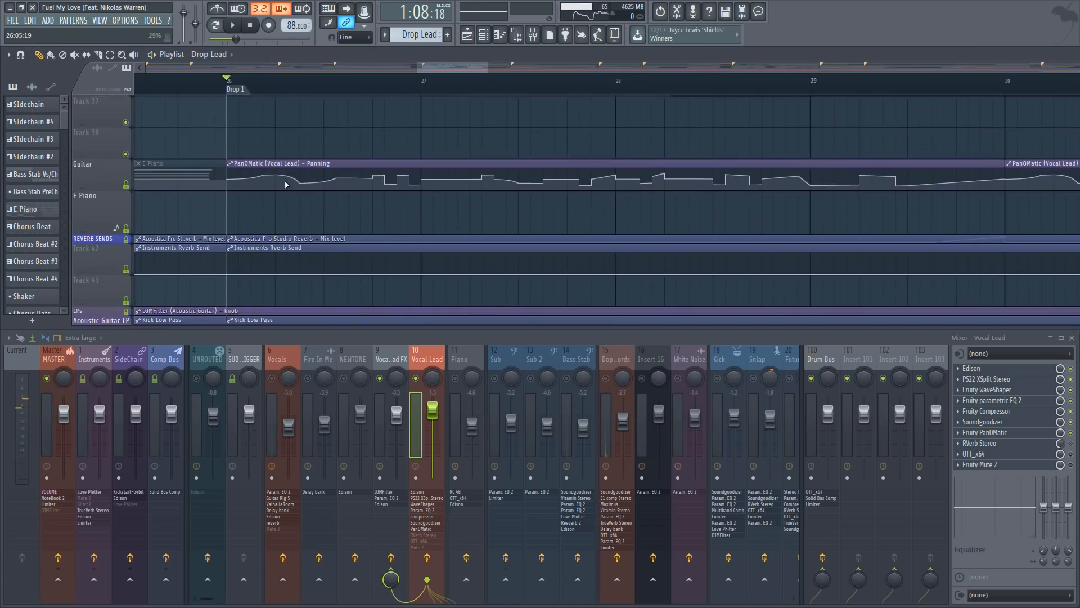
{"action": "scroll", "coordinate": [315, 91], "scroll_direction": "down", "scroll_amount": 7}
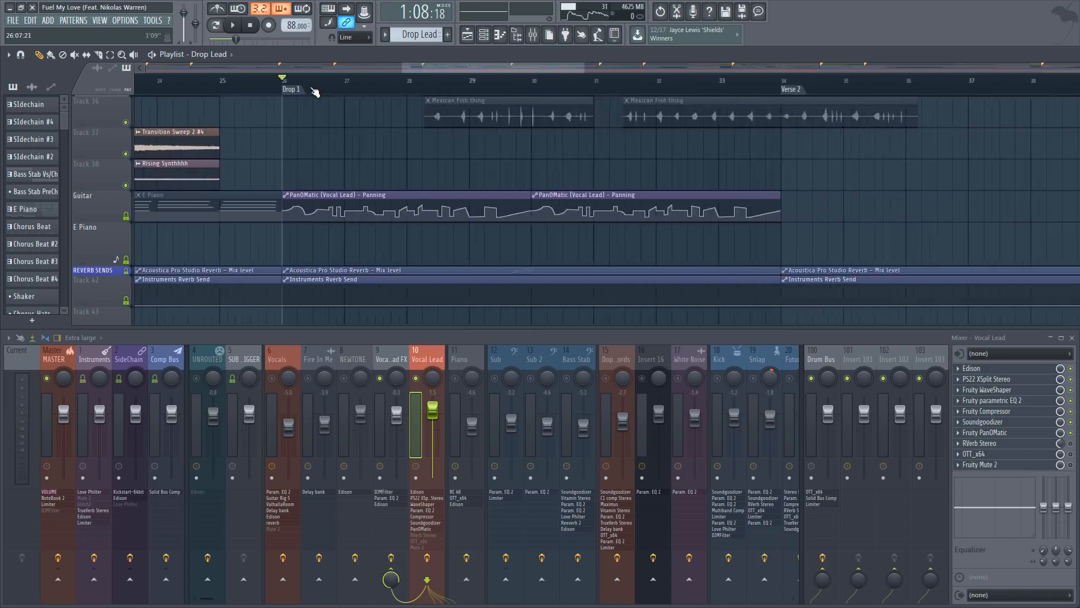
{"action": "scroll", "coordinate": [315, 92], "scroll_direction": "up", "scroll_amount": 6}
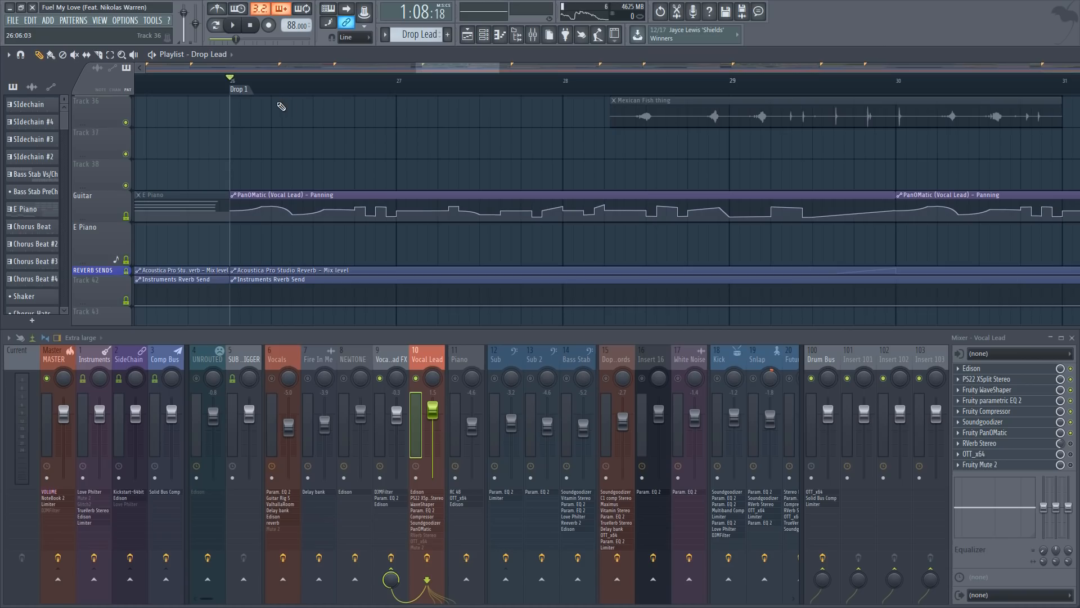
{"action": "key", "text": "space"}
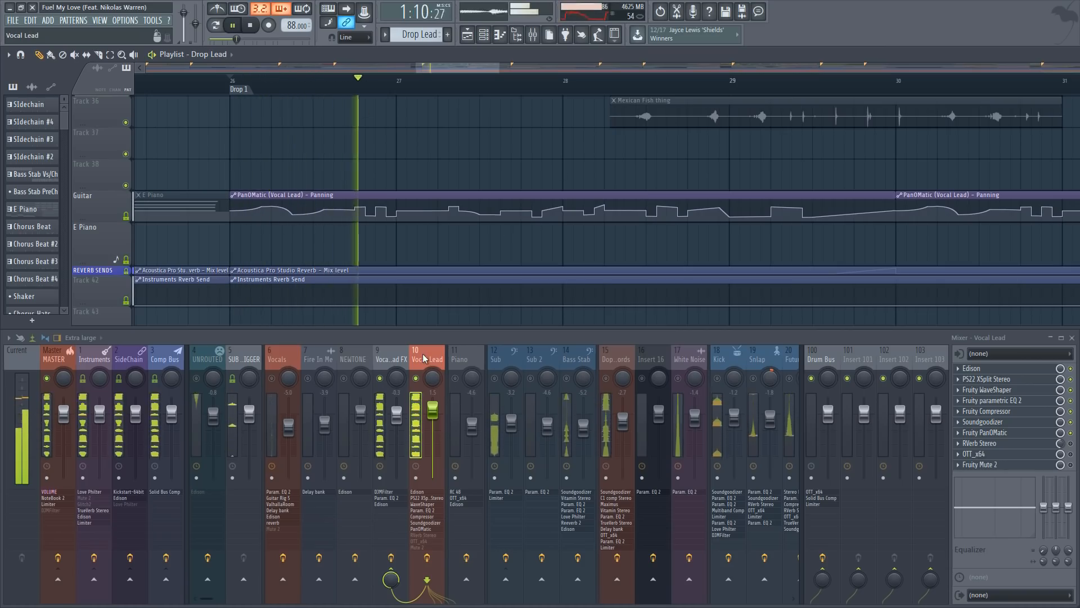
Enable RVerb Stereo on the Vocal Lead track and audition the drop with Fruity PanOMatic placed after the reverb
{"action": "key", "text": "space"}
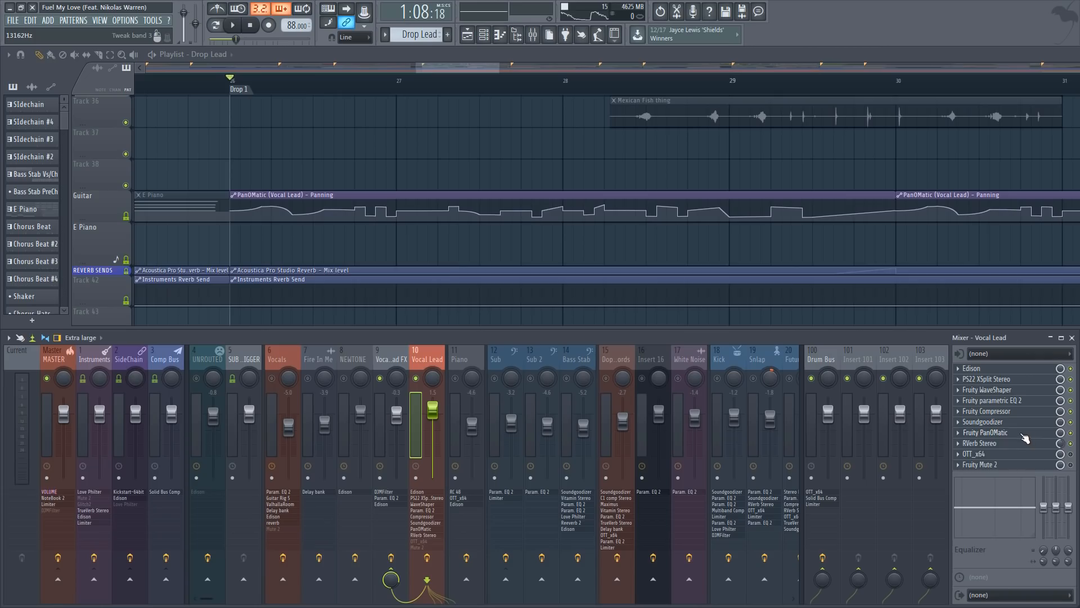
{"action": "key", "text": "space"}
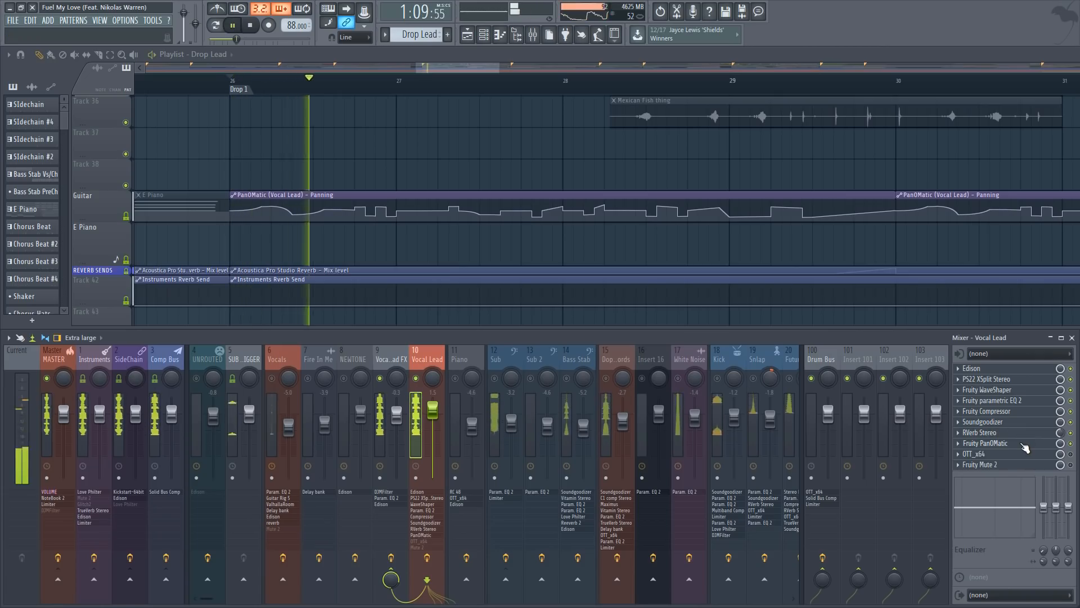
{"action": "key", "text": "space"}
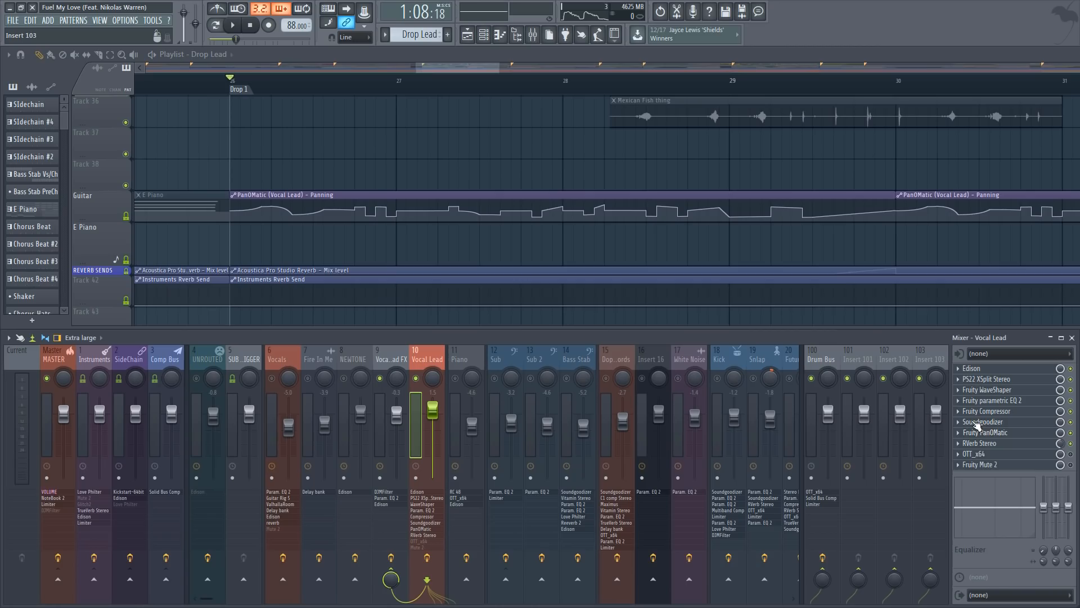
Open OTT_x64 and RVerb Stereo, place the reverb window in front and play the drop to hear the reverb
{"action": "left_click", "coordinate": [1002, 452]}
{"action": "left_click", "coordinate": [1001, 444]}
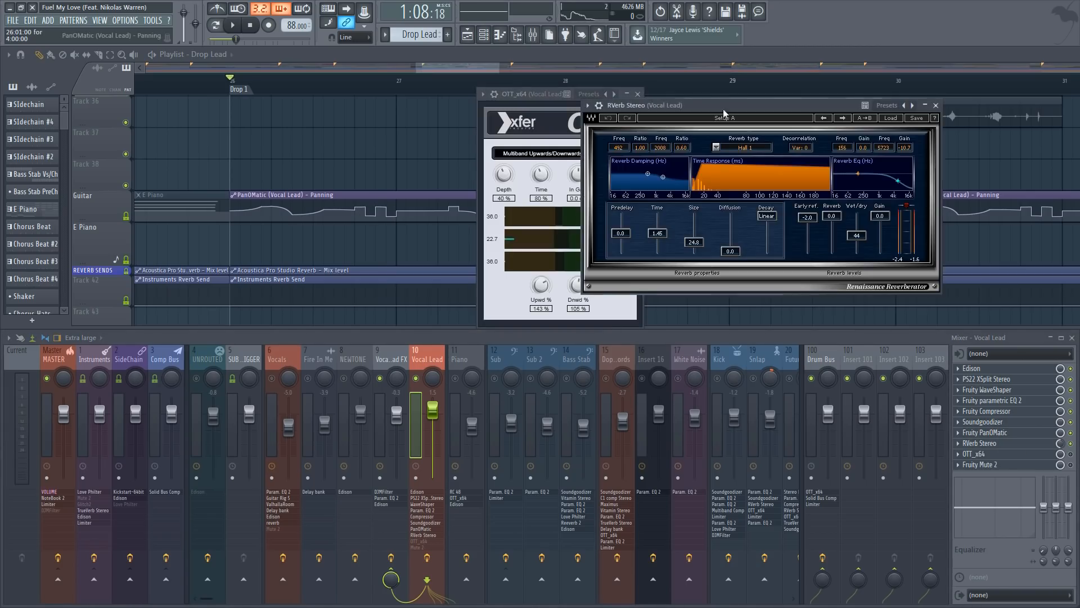
{"action": "left_click_drag", "start_coordinate": [725, 110], "coordinate": [422, 135]}
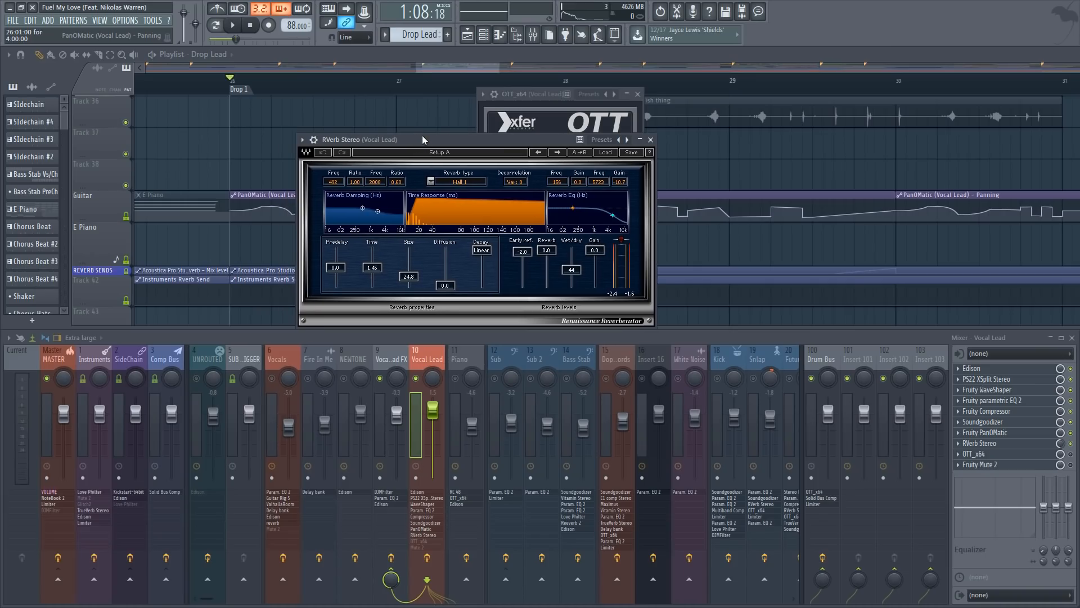
{"action": "key", "text": "space"}
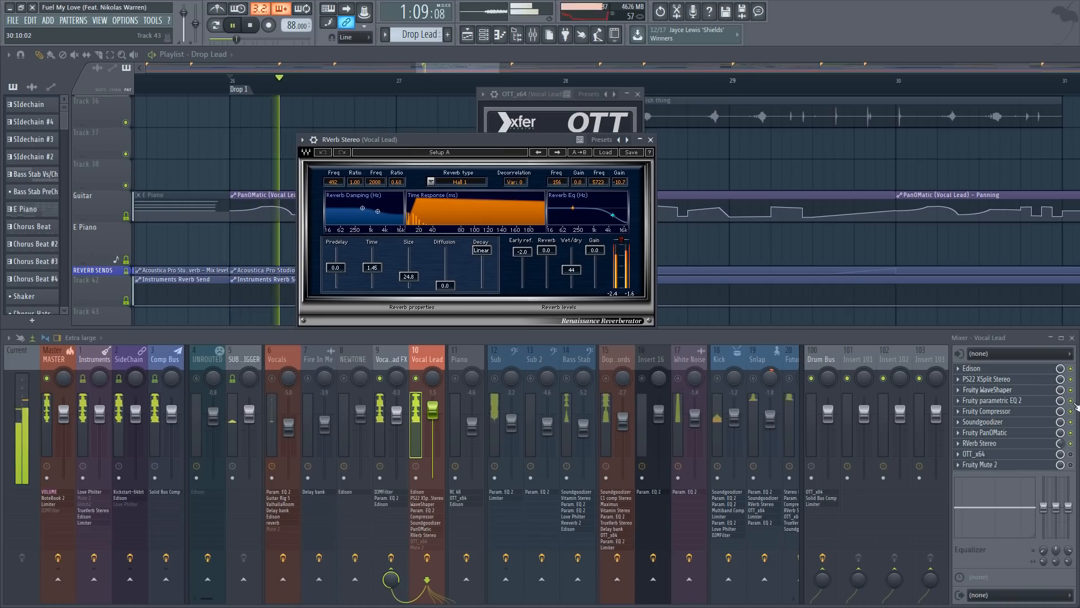
{"action": "key", "text": "space"}
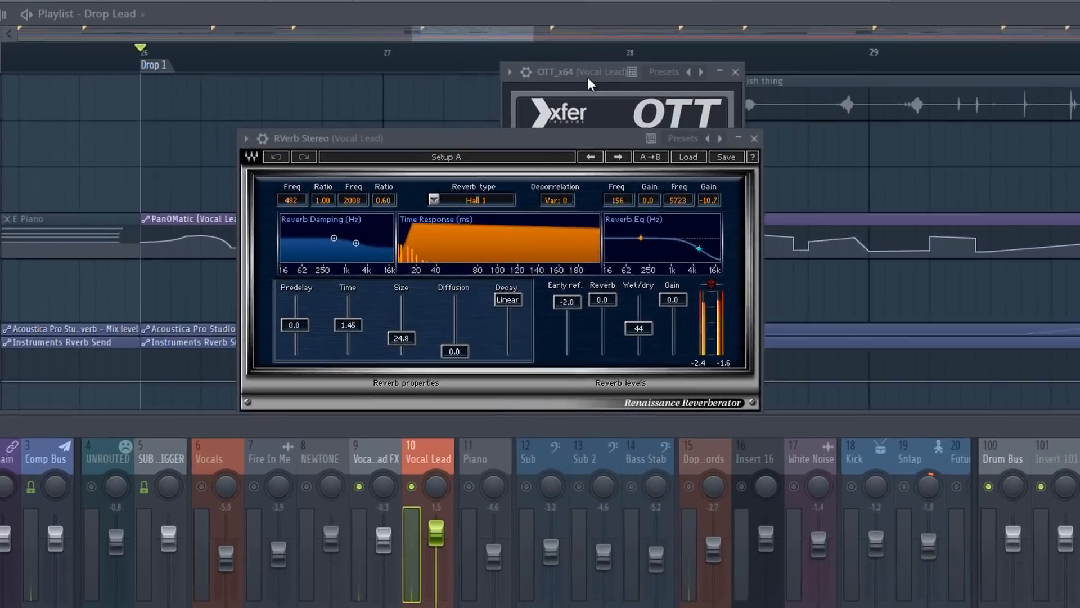
Bring OTT_x64 to the front and raise its depth to 73% while auditioning the drop
{"action": "left_click_drag", "start_coordinate": [533, 97], "coordinate": [487, 101]}
{"action": "key", "text": "space"}
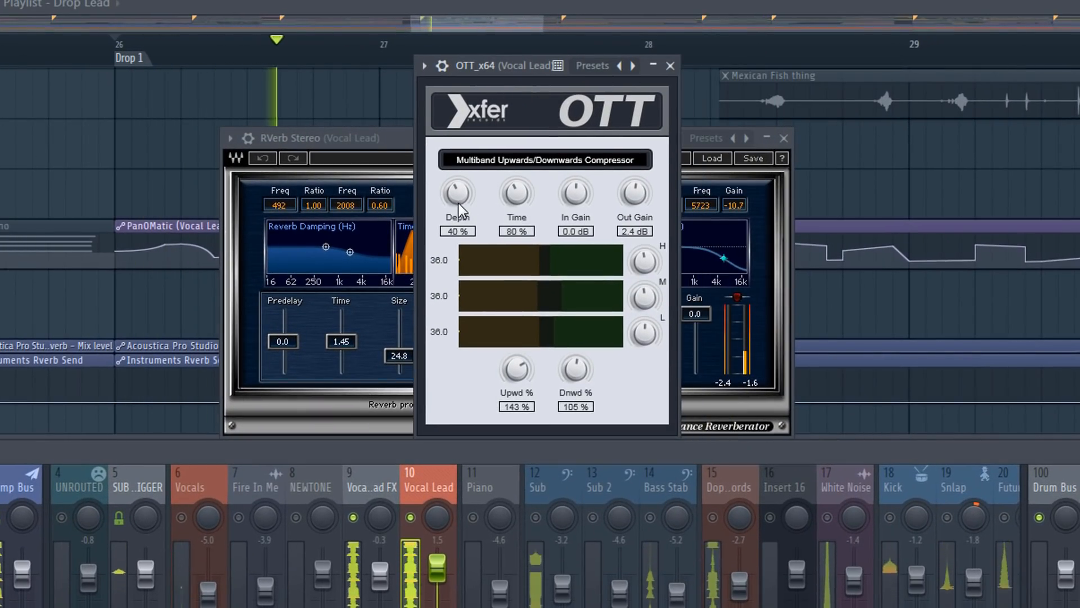
{"action": "left_click_drag", "start_coordinate": [458, 204], "coordinate": [478, 164]}
{"action": "key", "text": "space"}
{"action": "key", "text": "space"}
{"action": "key", "text": "space"}
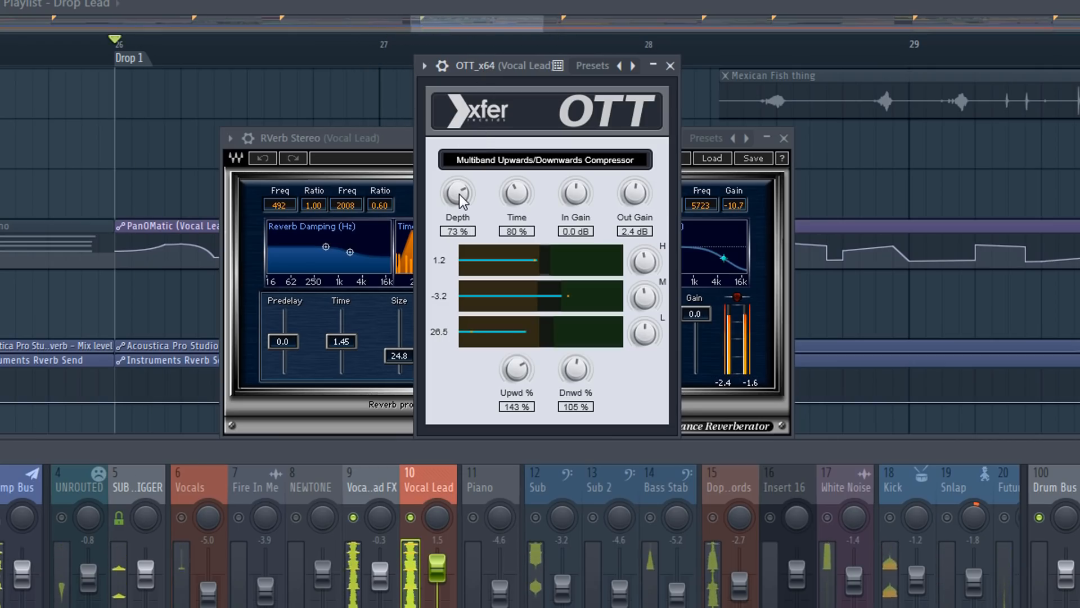
Set OTT's depth to 40% and its upward strength to 129% while listening to the drop
{"action": "left_click_drag", "start_coordinate": [459, 194], "coordinate": [471, 262]}
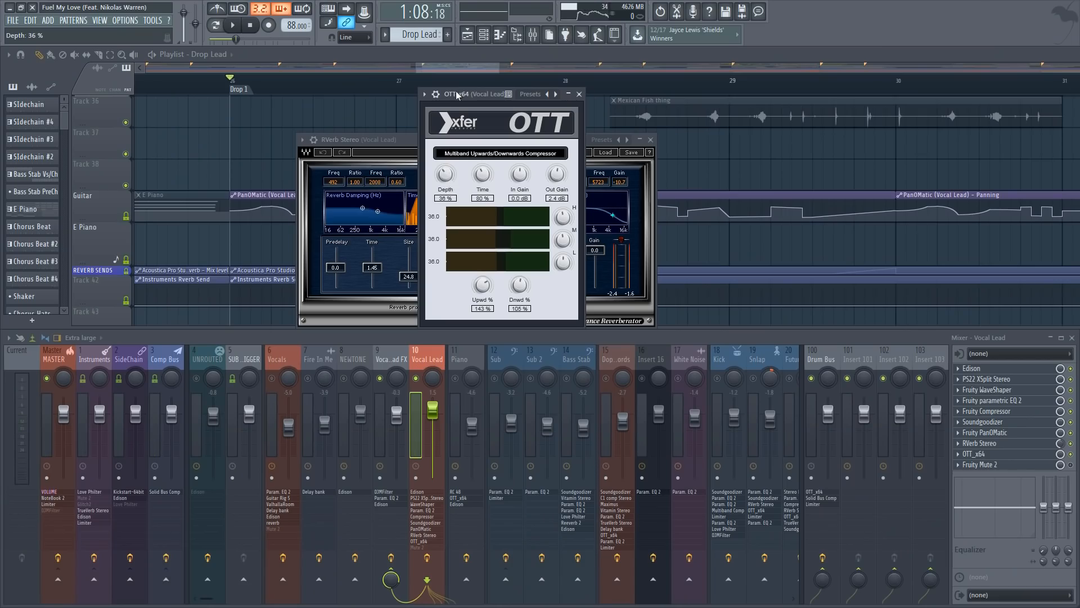
{"action": "left_click_drag", "start_coordinate": [449, 171], "coordinate": [450, 163]}
{"action": "key", "text": "space"}
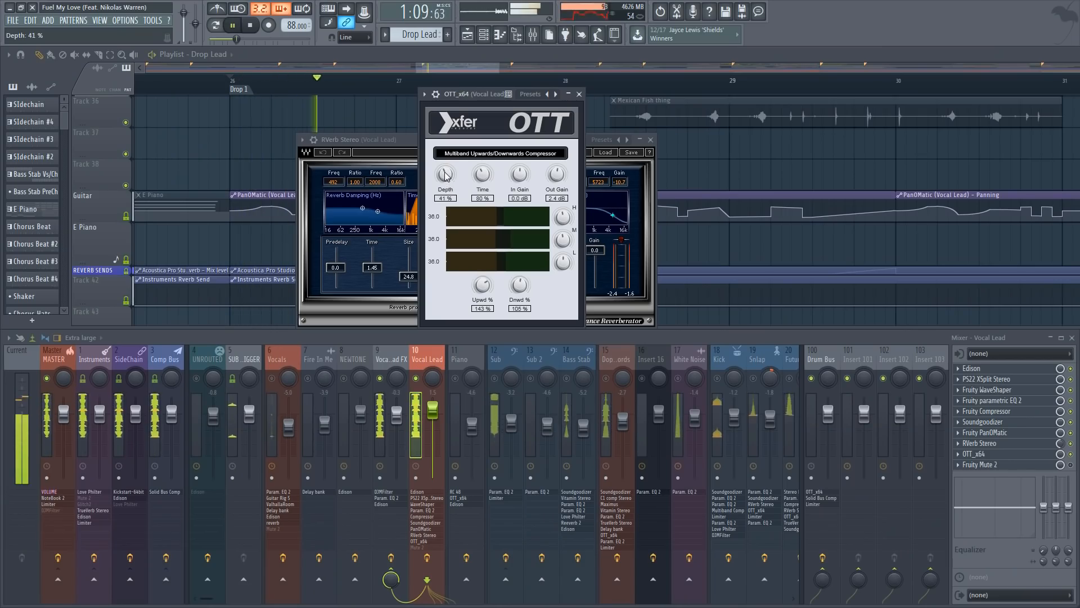
{"action": "left_click_drag", "start_coordinate": [472, 99], "coordinate": [464, 96]}
{"action": "key", "text": "space"}
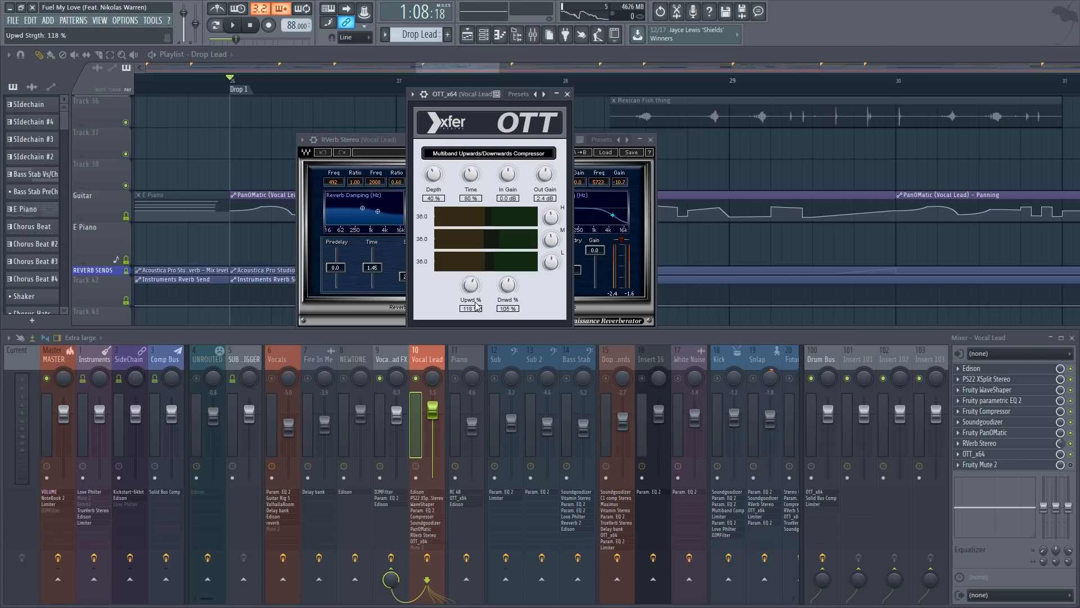
{"action": "key", "text": "space"}
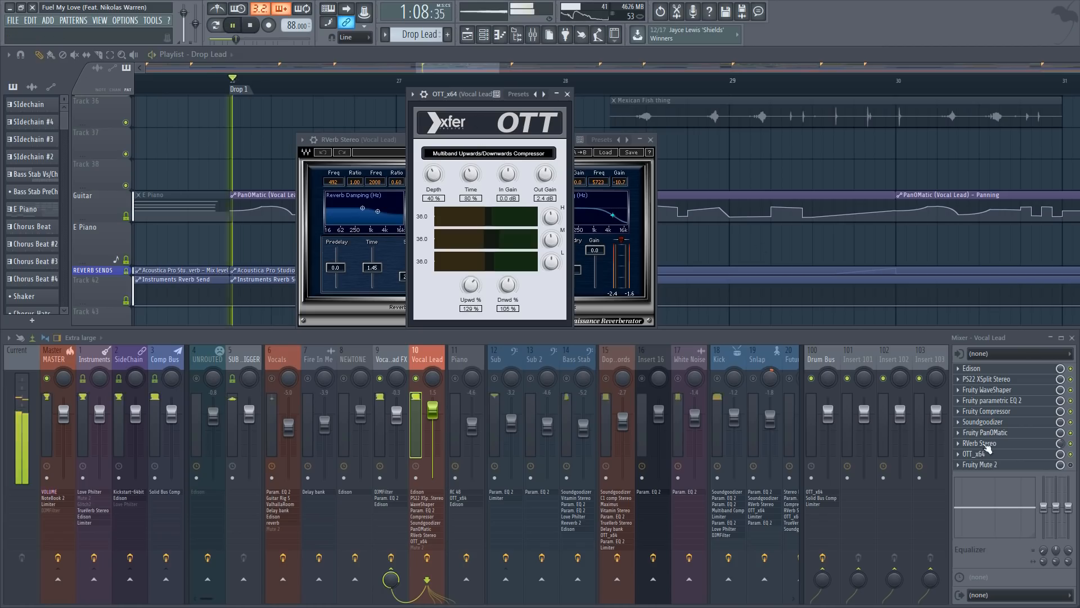
{"action": "key", "text": "space"}
Enable Fruity Mute 2 on the Vocal Lead track and play the drop from just before bar 29
{"action": "left_click", "coordinate": [1071, 465]}
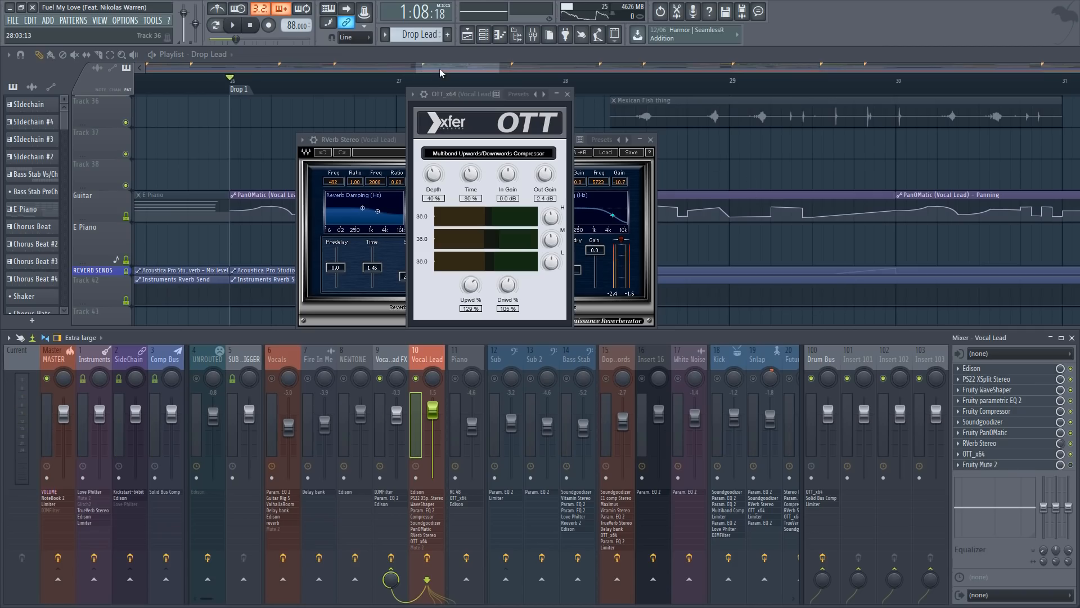
{"action": "left_click_drag", "start_coordinate": [440, 69], "coordinate": [445, 69]}
{"action": "scroll", "coordinate": [456, 79], "scroll_direction": "down", "scroll_amount": 5}
{"action": "scroll", "coordinate": [577, 171], "scroll_direction": "up", "scroll_amount": 7}
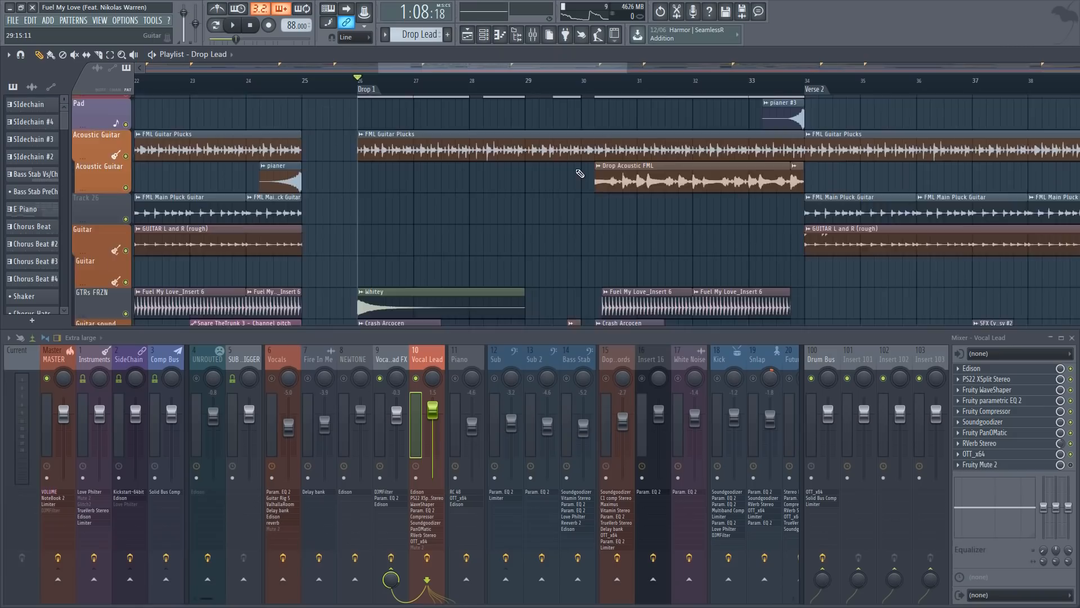
{"action": "scroll", "coordinate": [578, 171], "scroll_direction": "up", "scroll_amount": 7}
{"action": "left_click", "coordinate": [513, 82]}
{"action": "key", "text": "space"}
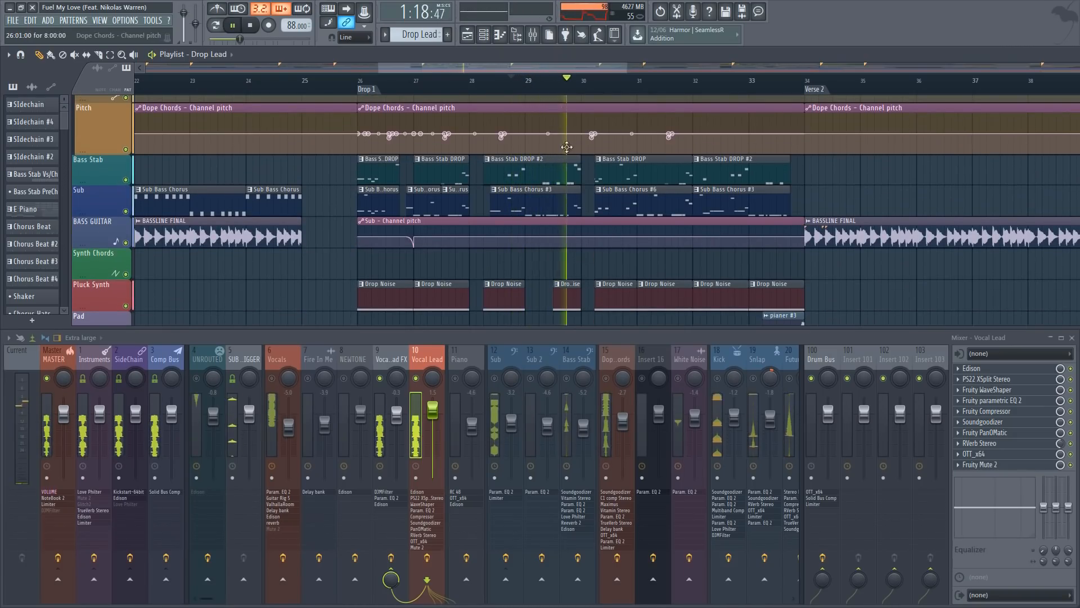
{"action": "key", "text": "space"}
{"action": "scroll", "coordinate": [549, 90], "scroll_direction": "up", "scroll_amount": 3}
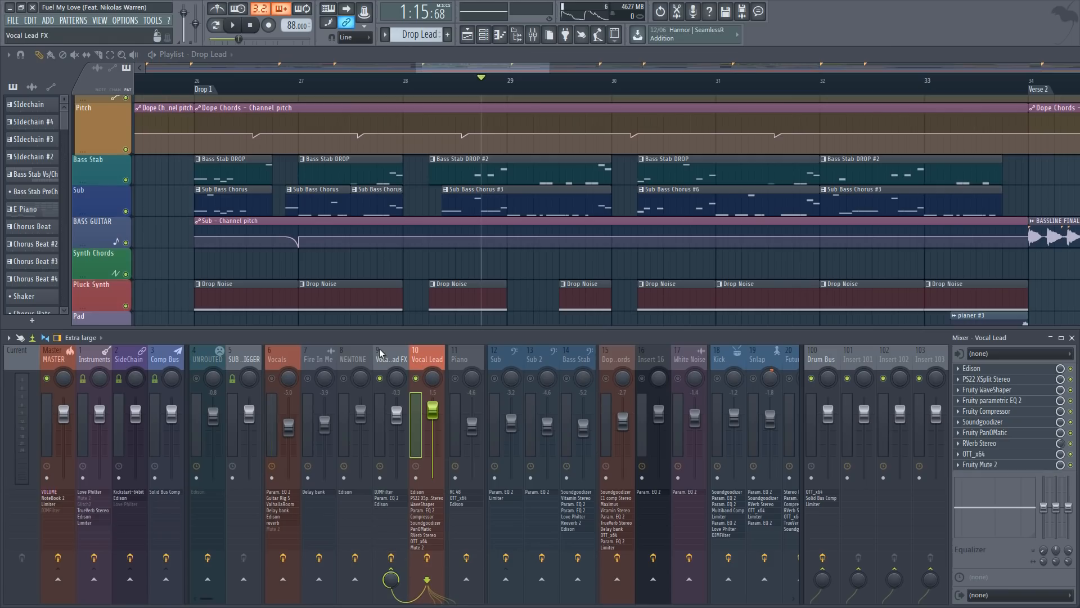
Open Fruity parametric EQ 2 on the Vocal Lead FX track and watch its spectrum while the drop plays
{"action": "left_click", "coordinate": [396, 357]}
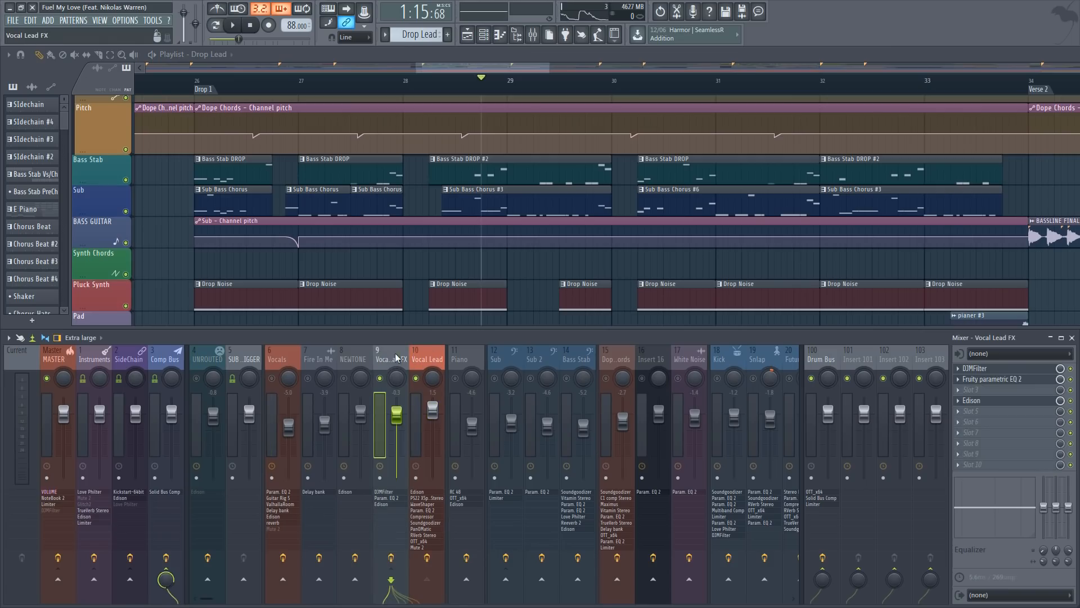
{"action": "left_click", "coordinate": [1001, 378]}
{"action": "left_click", "coordinate": [1000, 369]}
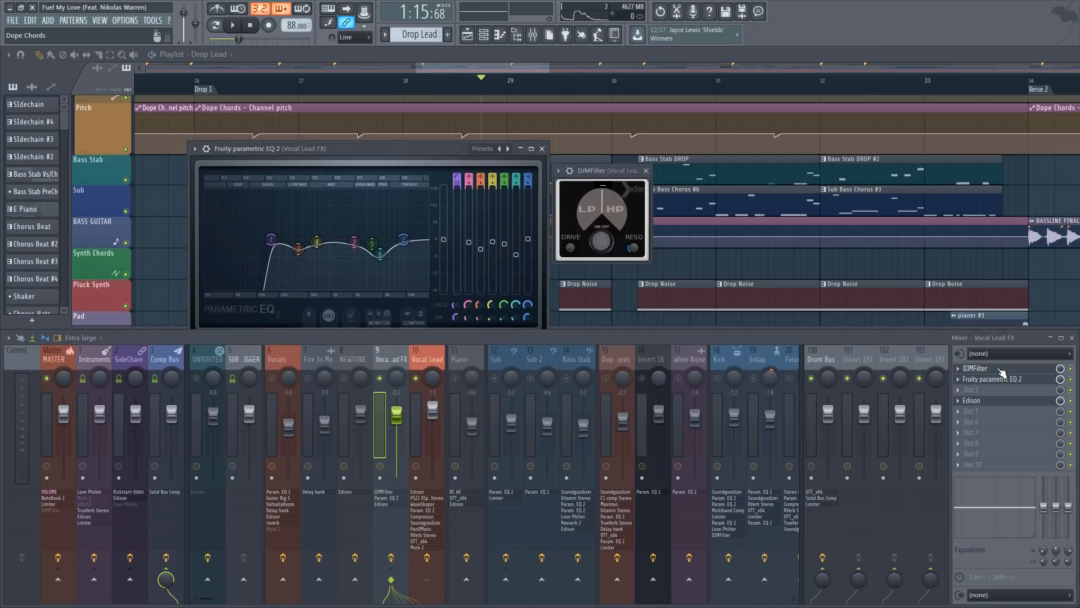
{"action": "left_click", "coordinate": [1000, 369]}
{"action": "key", "text": "space"}
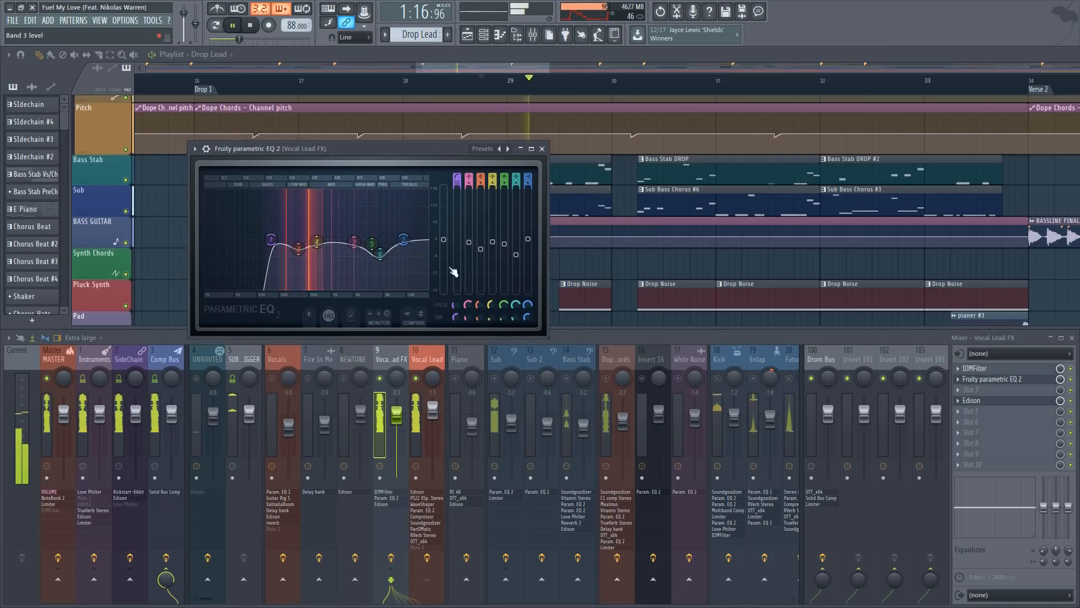
{"action": "key", "text": "space"}
Open DJMFilter on the Vocal Lead FX track, place it over the EQ window and play the drop
{"action": "left_click", "coordinate": [1000, 371]}
{"action": "left_click_drag", "start_coordinate": [593, 173], "coordinate": [502, 203]}
{"action": "key", "text": "space"}
{"action": "key", "text": "space"}
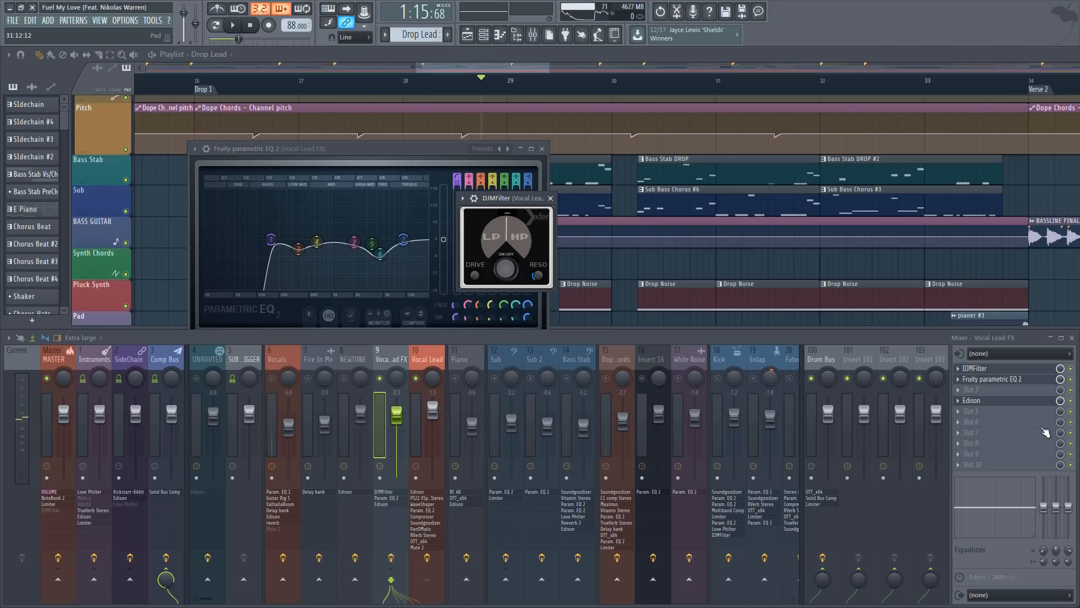
Try boosting the teal band of the Vocal Lead FX EQ during playback, and return that band to a cut
{"action": "left_click_drag", "start_coordinate": [368, 151], "coordinate": [483, 147]}
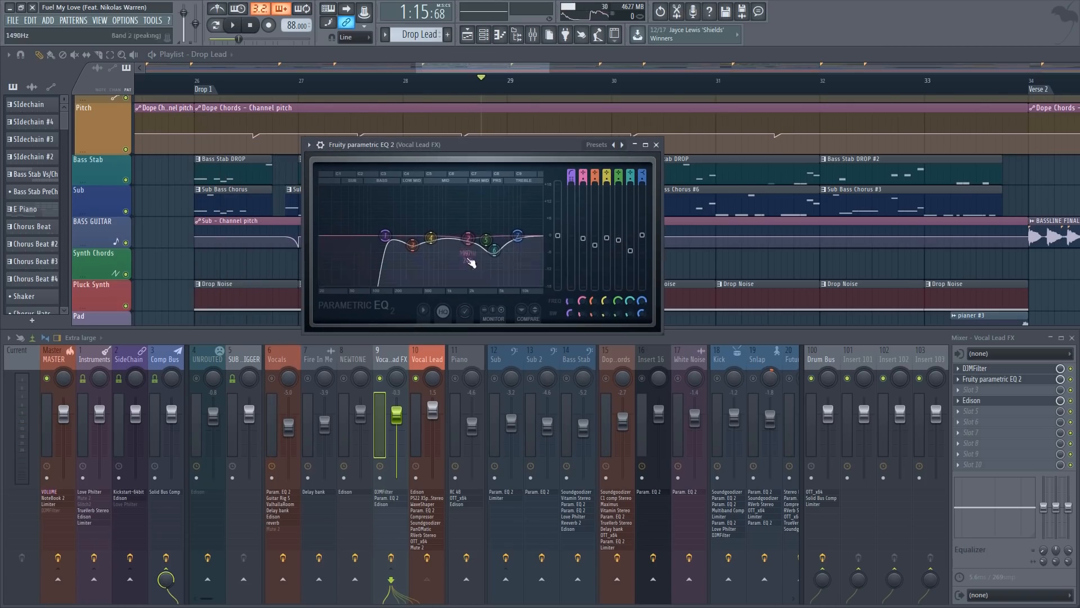
{"action": "key", "text": "space"}
{"action": "left_click_drag", "start_coordinate": [496, 264], "coordinate": [498, 199]}
{"action": "key", "text": "space"}
{"action": "left_click_drag", "start_coordinate": [494, 212], "coordinate": [491, 236]}
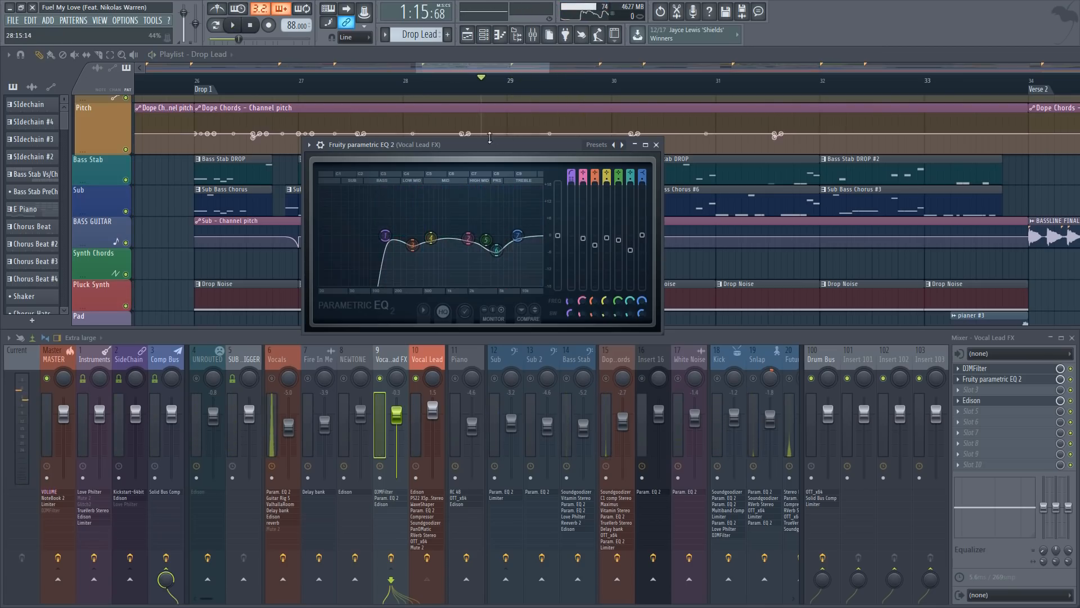
{"action": "left_click_drag", "start_coordinate": [490, 145], "coordinate": [500, 139]}
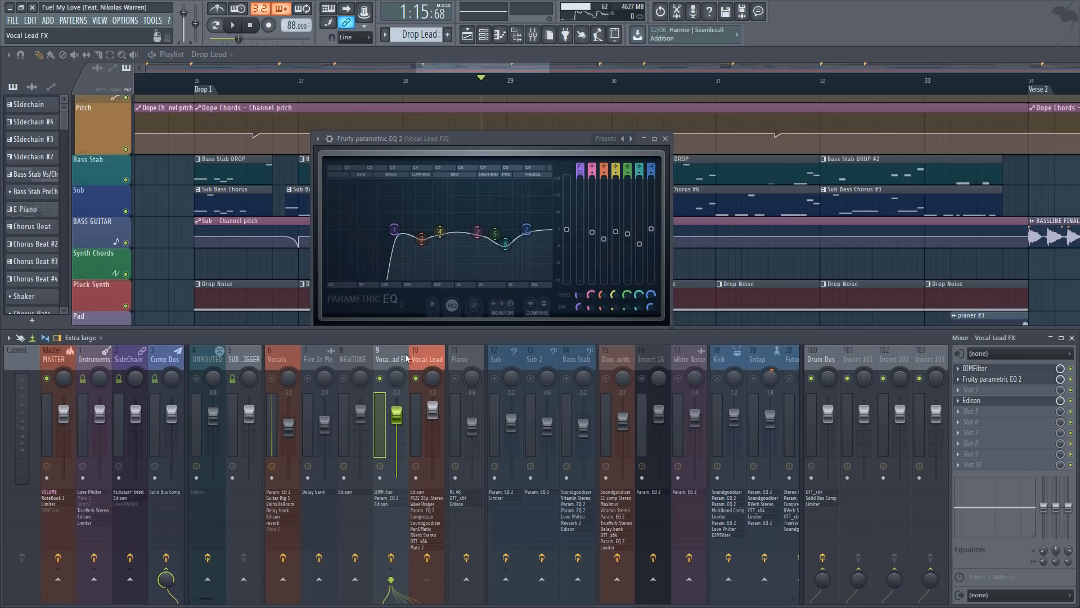
Solo the Bass Stab playlist track and the Vocal Lead FX mixer track to listen to the drop
{"action": "left_click_drag", "start_coordinate": [460, 55], "coordinate": [465, 55]}
{"action": "scroll", "coordinate": [465, 79], "scroll_direction": "down", "scroll_amount": 5}
{"action": "scroll", "coordinate": [457, 70], "scroll_direction": "right", "scroll_amount": 1}
{"action": "scroll", "coordinate": [308, 144], "scroll_direction": "up", "scroll_amount": 2}
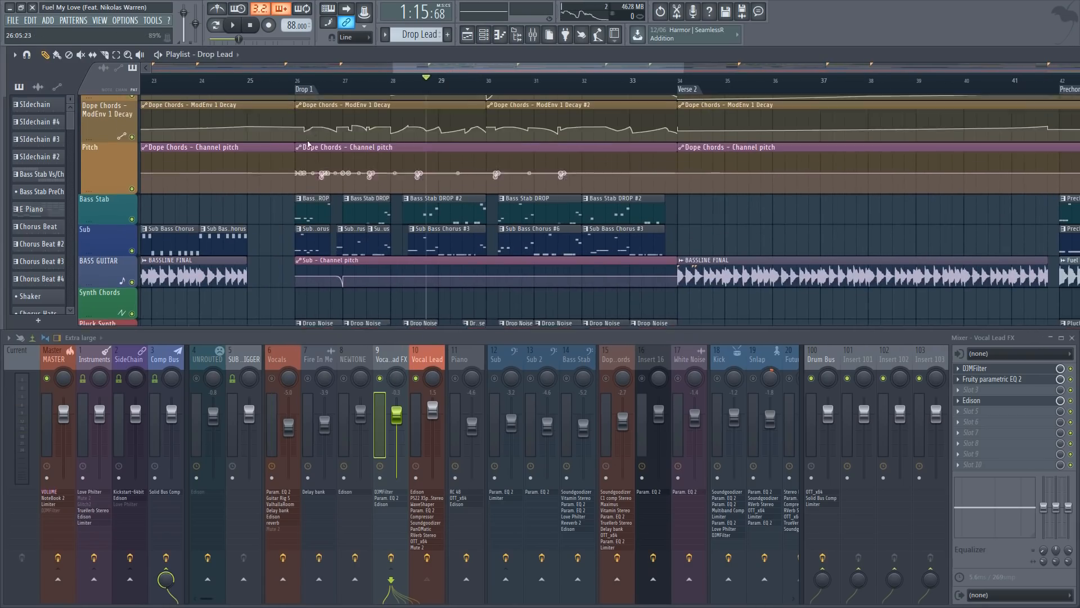
{"action": "scroll", "coordinate": [308, 145], "scroll_direction": "up", "scroll_amount": 1}
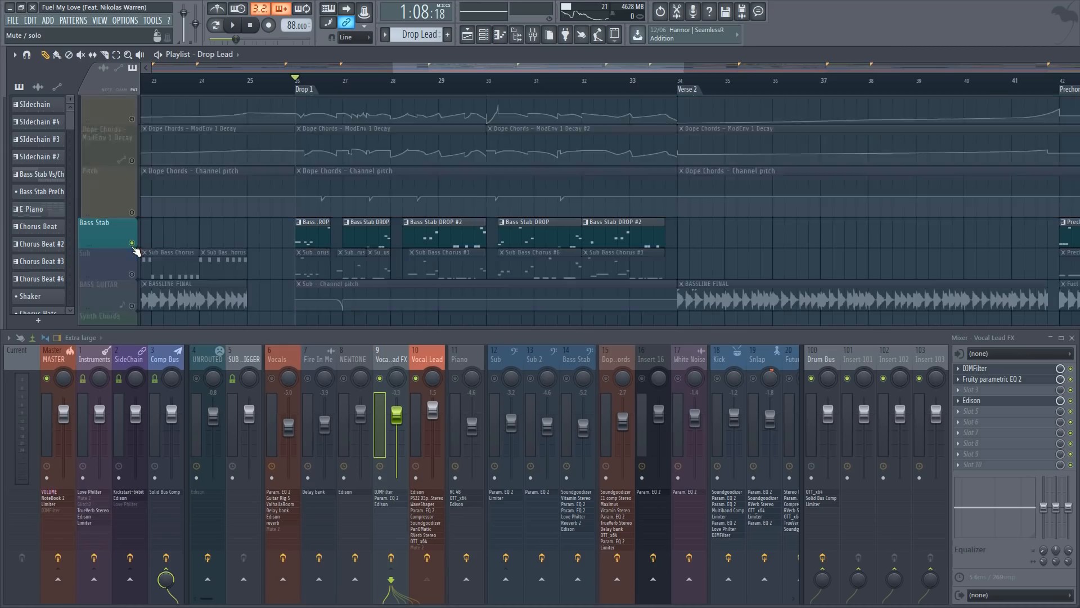
{"action": "right_click", "coordinate": [379, 379]}
{"action": "right_click", "coordinate": [379, 378]}
{"action": "key", "text": "space"}
{"action": "scroll", "coordinate": [367, 281], "scroll_direction": "up", "scroll_amount": 10}
{"action": "scroll", "coordinate": [329, 85], "scroll_direction": "up", "scroll_amount": 2}
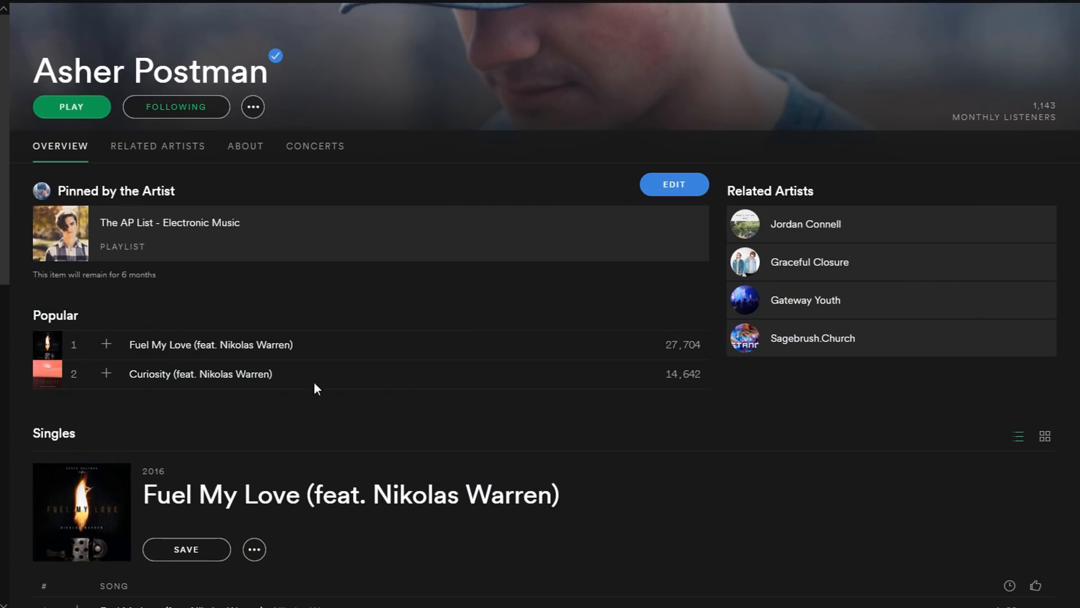
Switch to Spotify, play Fuel My Love from the artist's popular songs, and open the Ember Island Remixed single
{"action": "left_click", "coordinate": [77, 344]}
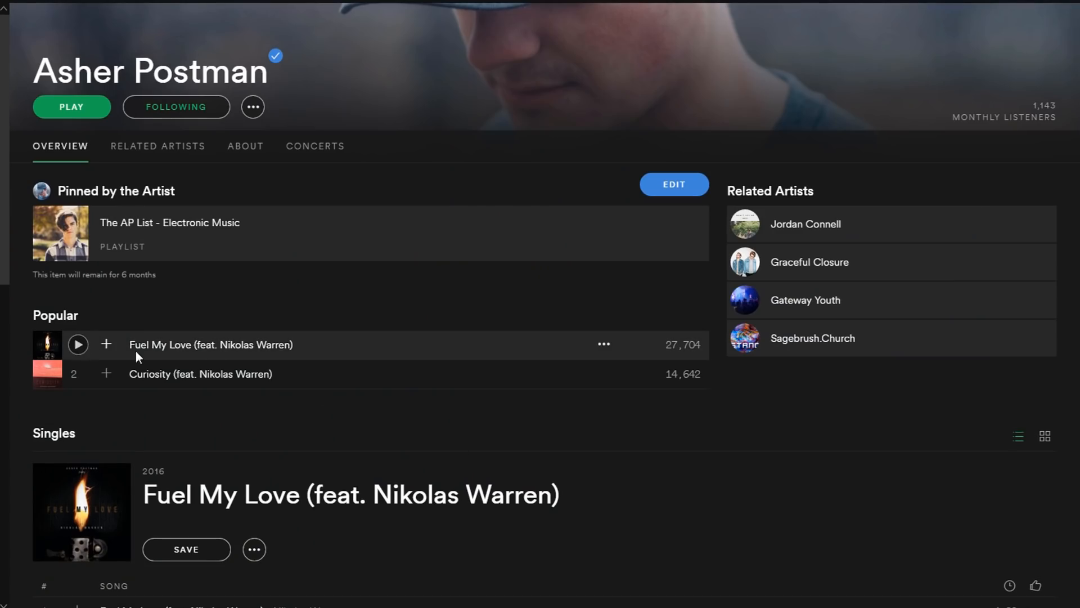
{"action": "scroll", "coordinate": [337, 385], "scroll_direction": "down", "scroll_amount": 15}
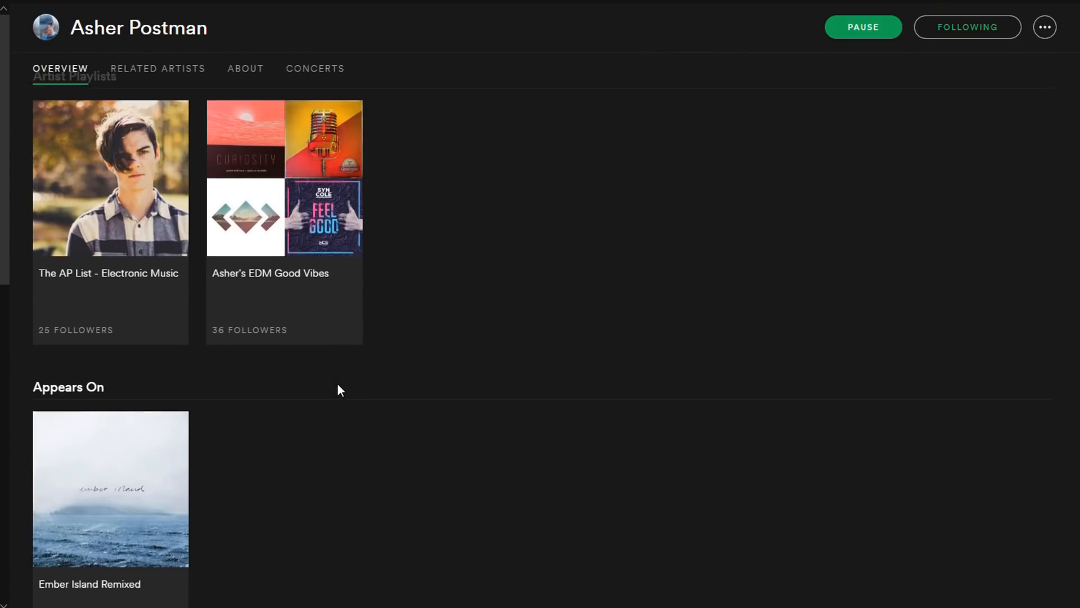
{"action": "left_click", "coordinate": [96, 477]}
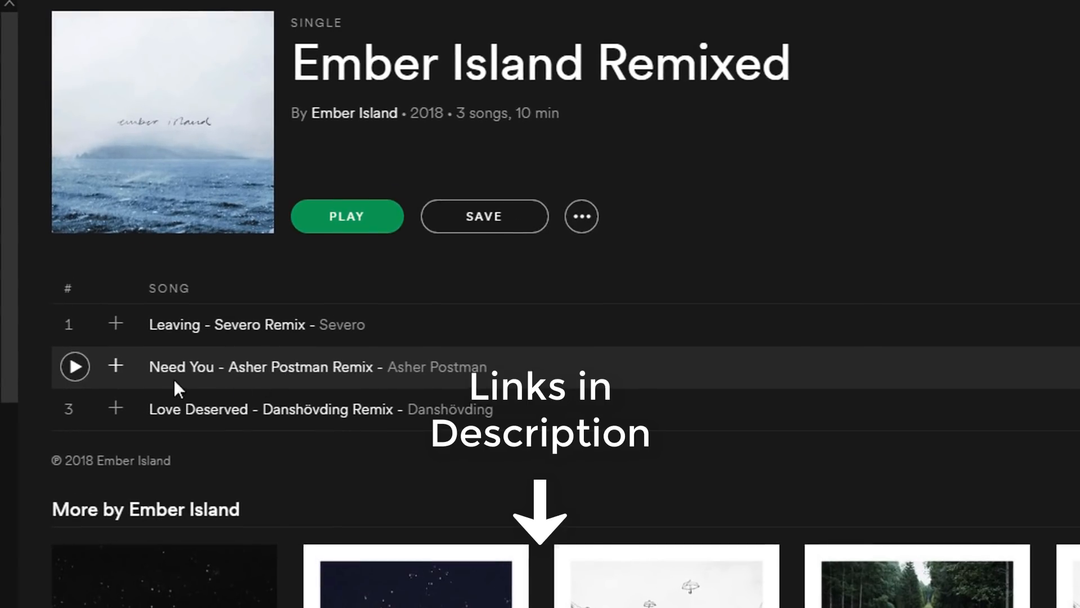